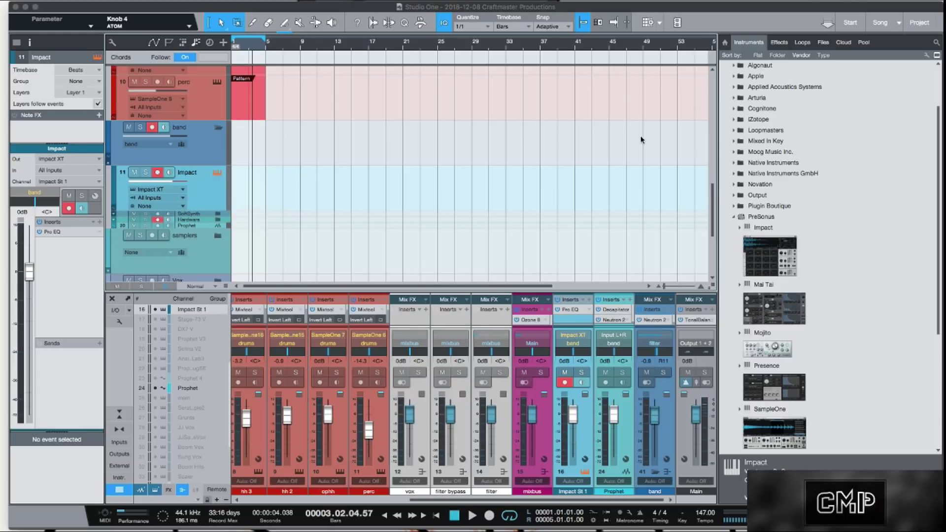
Step: Play the existing beat from the start of the song and stop it near the end of the loop
key(comma)
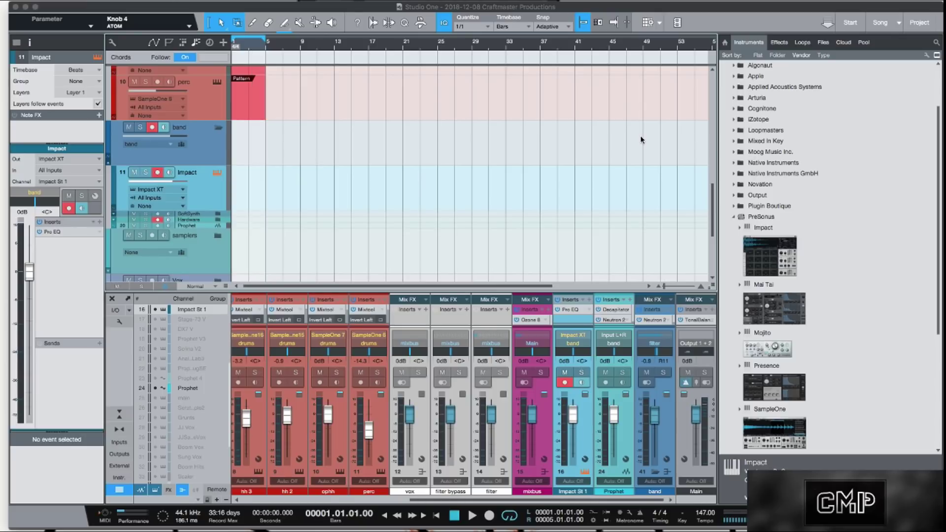
key(space)
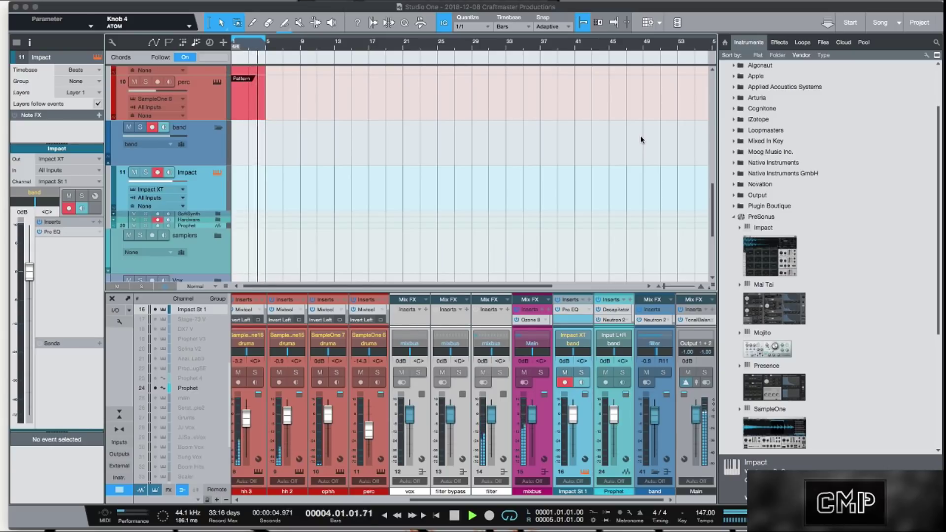
key(space)
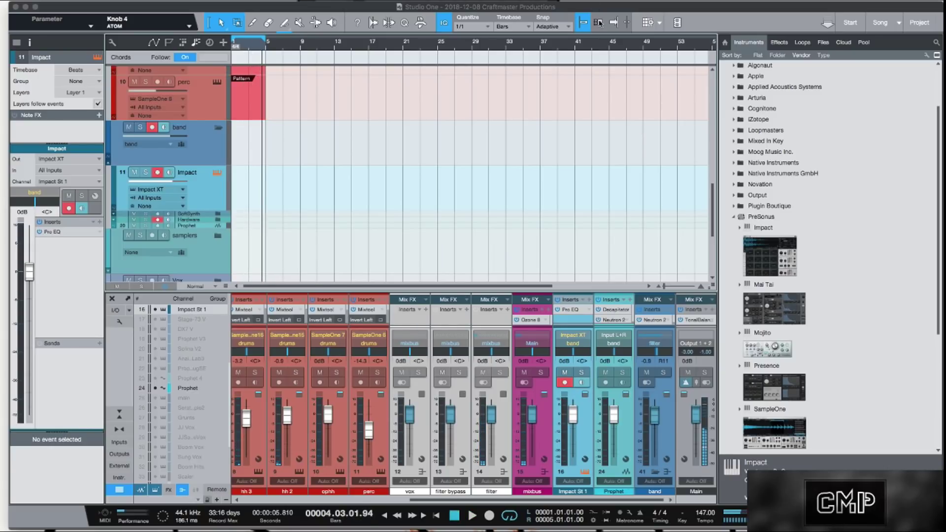
Step: Preview the sample file "MTK - Eyesocket Love Amin 83bpm.wav" from the sample libraries, with the arrangement unobstructed
click(824, 42)
key(F11)
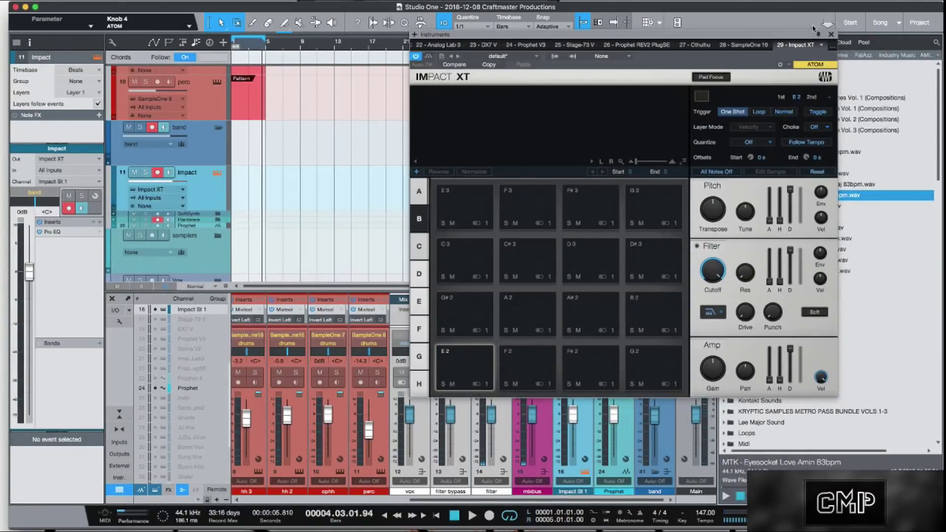
click(831, 34)
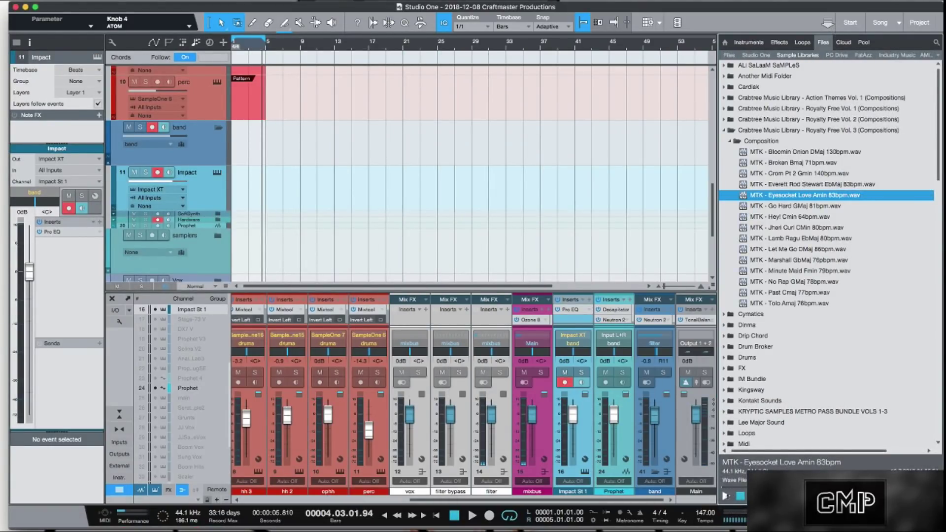
click(725, 495)
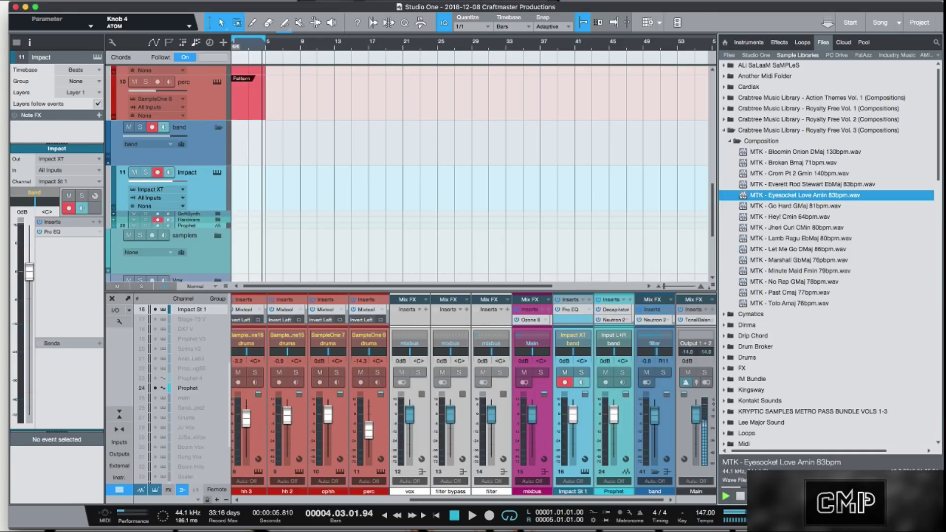
click(741, 497)
Step: Insert "MTK - Eyesocket Love Amin 83bpm.wav" as a new audio track above the Impact track, starting at bar 1
drag(759, 195, 263, 167)
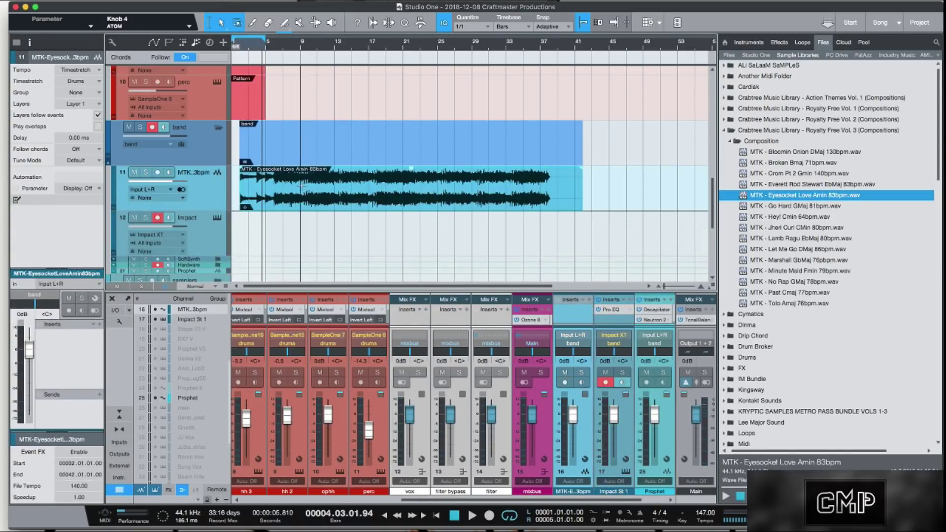
drag(324, 204, 315, 204)
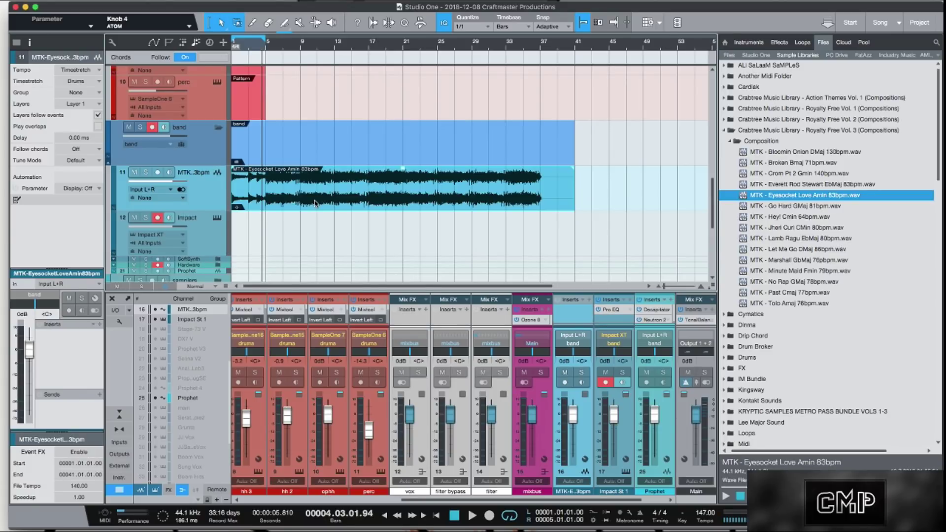
Step: Trim the silence before the first transient of the Eyesocket Love sample and quantize the event's start back to bar 1
key(shift+w)
key(shift+e)
key(shift+e)
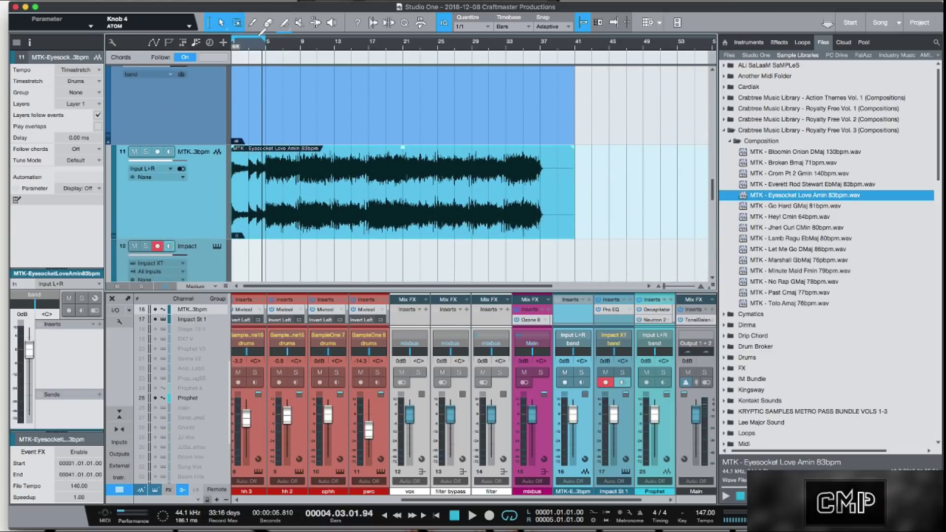
drag(250, 45, 321, 99)
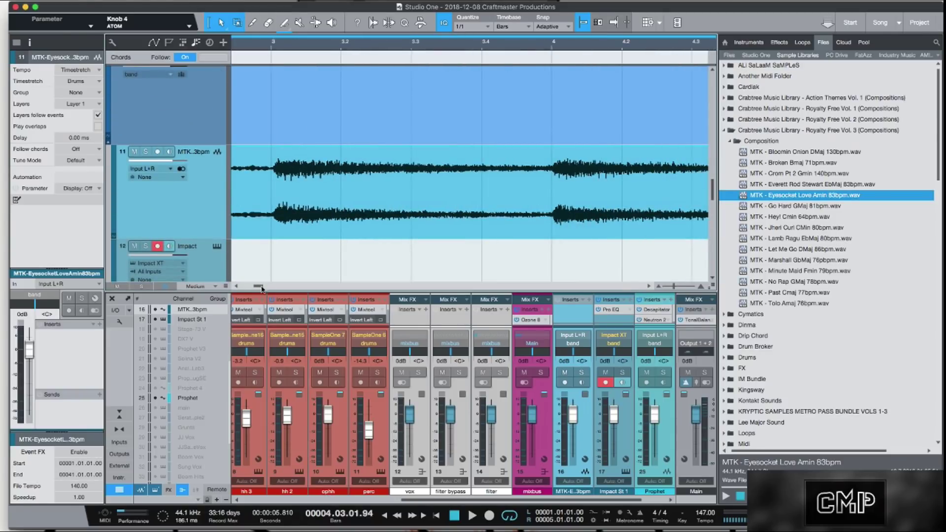
drag(260, 289, 250, 289)
right_click(374, 234)
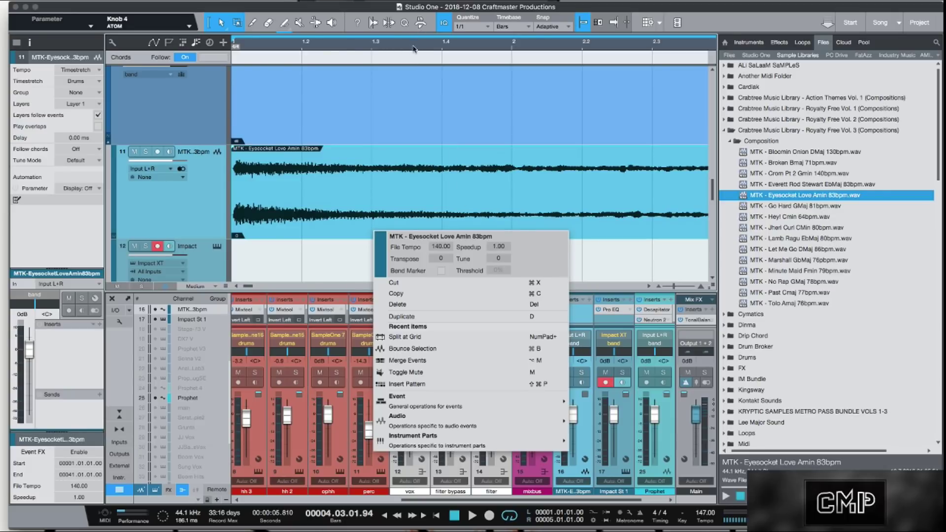
click(292, 71)
drag(281, 48, 303, 114)
drag(246, 287, 236, 287)
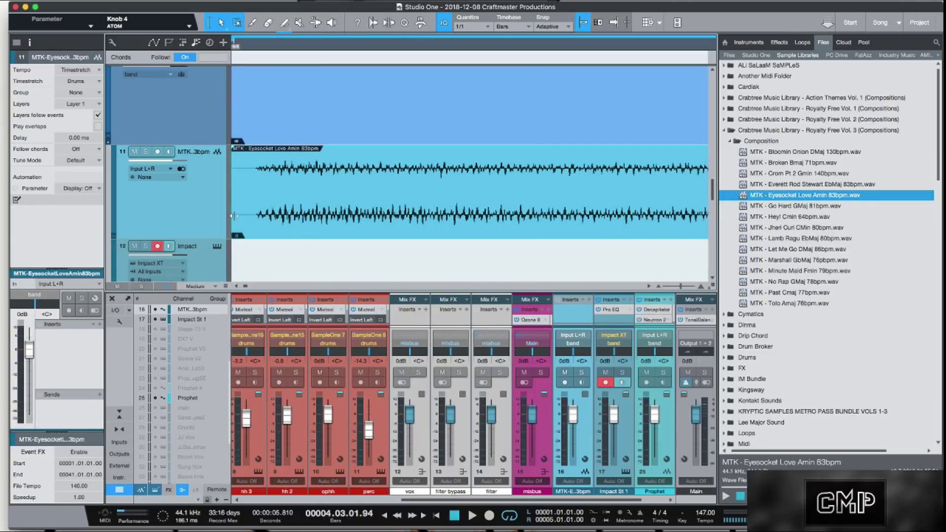
drag(234, 218, 255, 219)
key(q)
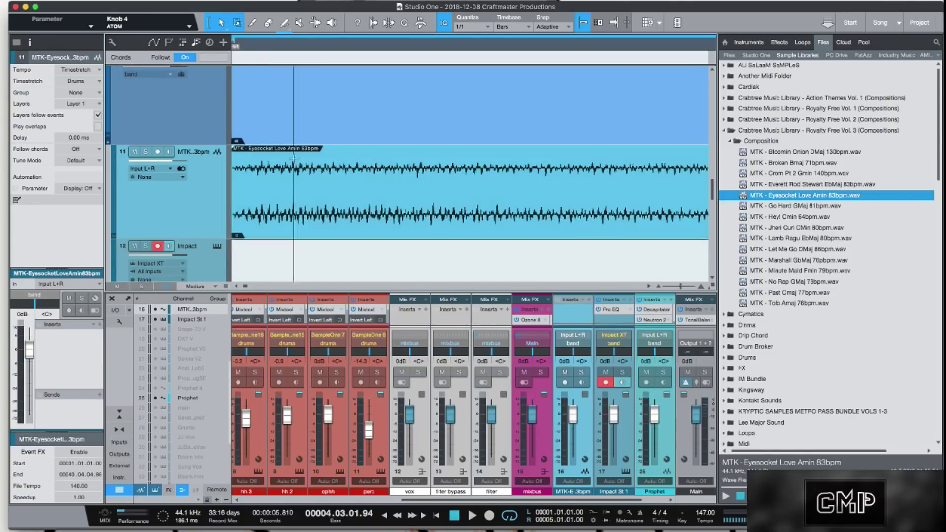
Step: Solo the Eyesocket Love sample track while playing the song, and stop playback
drag(309, 47, 282, 4)
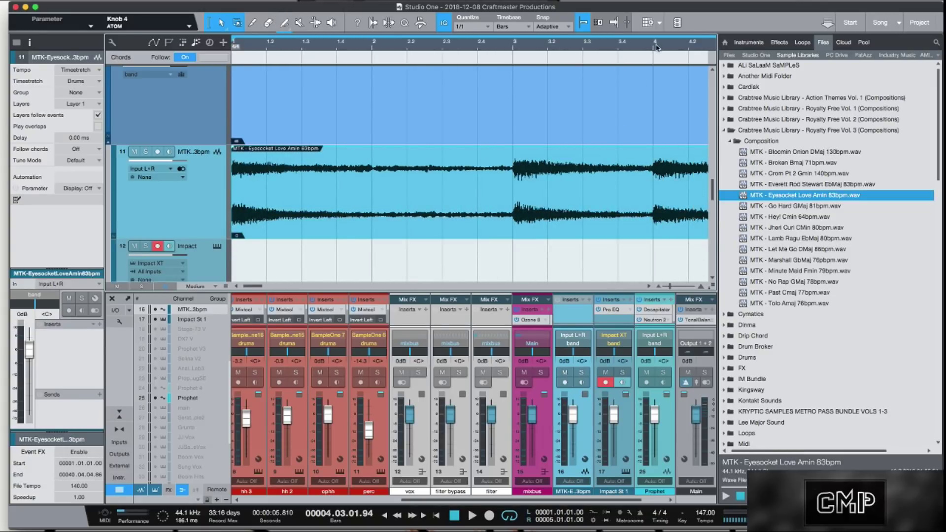
drag(656, 43, 629, 8)
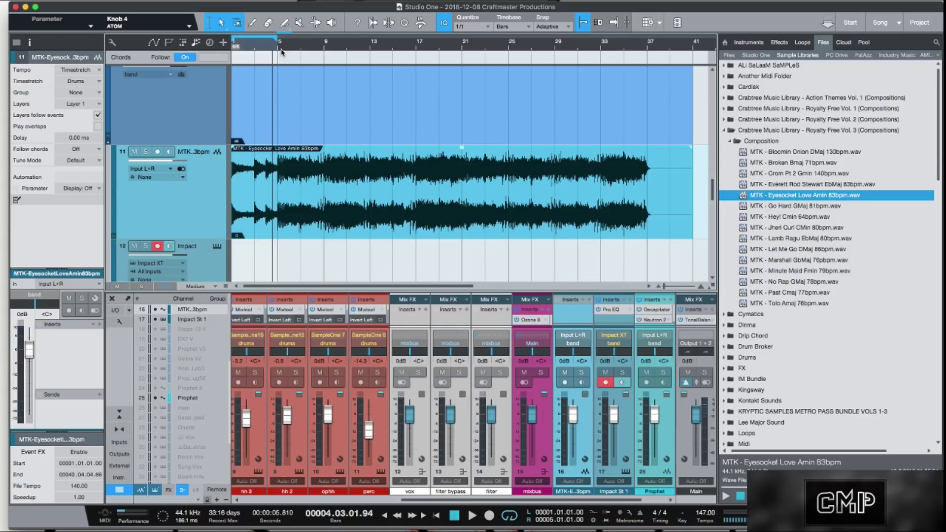
key(space)
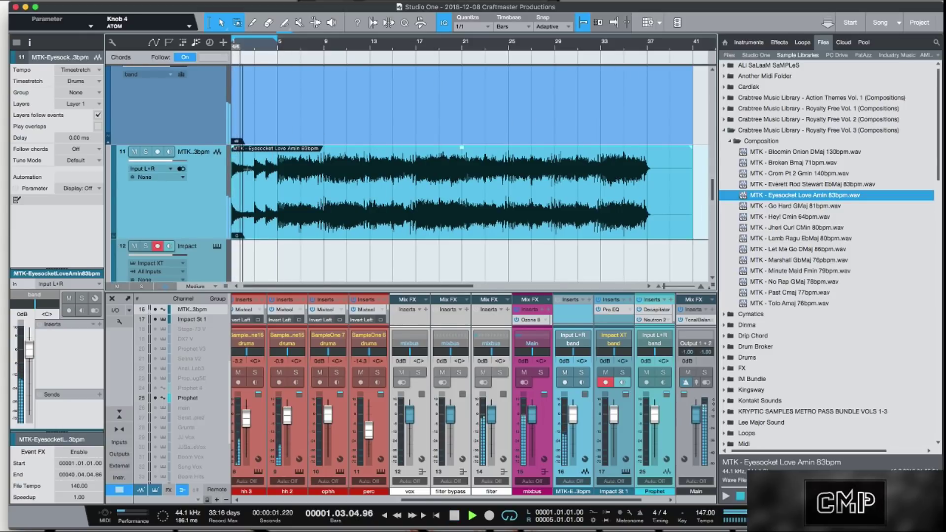
click(146, 151)
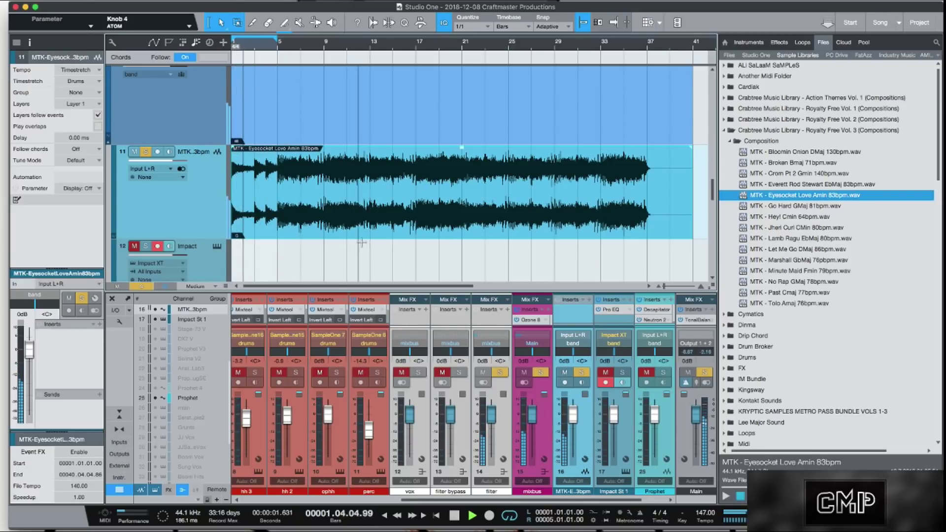
key(space)
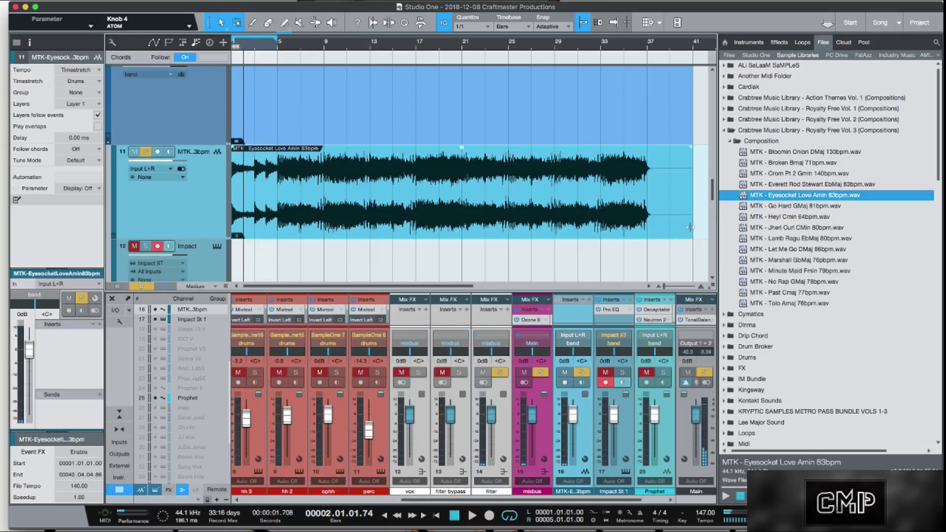
Step: Trim the sample event's end to bar 37 and split the event at the grid with a 1/1 quantize value
drag(692, 227, 647, 227)
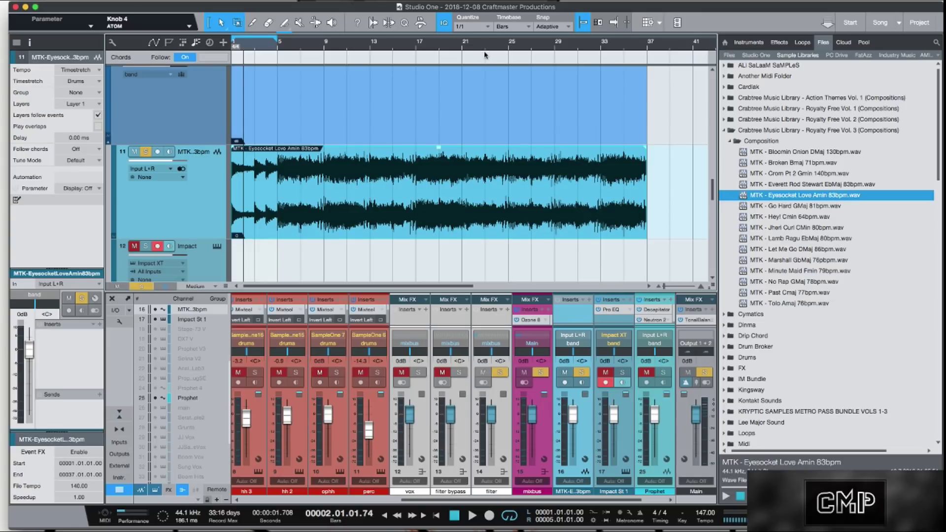
click(488, 27)
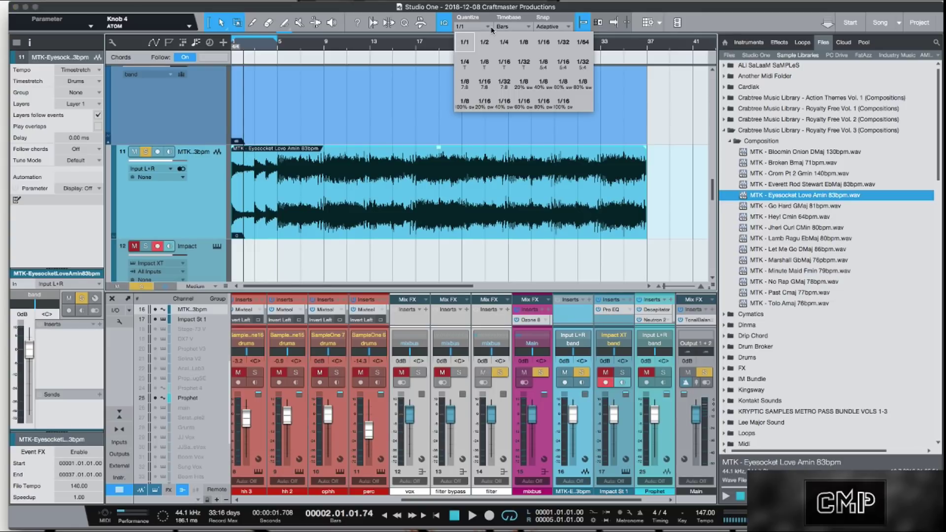
click(466, 45)
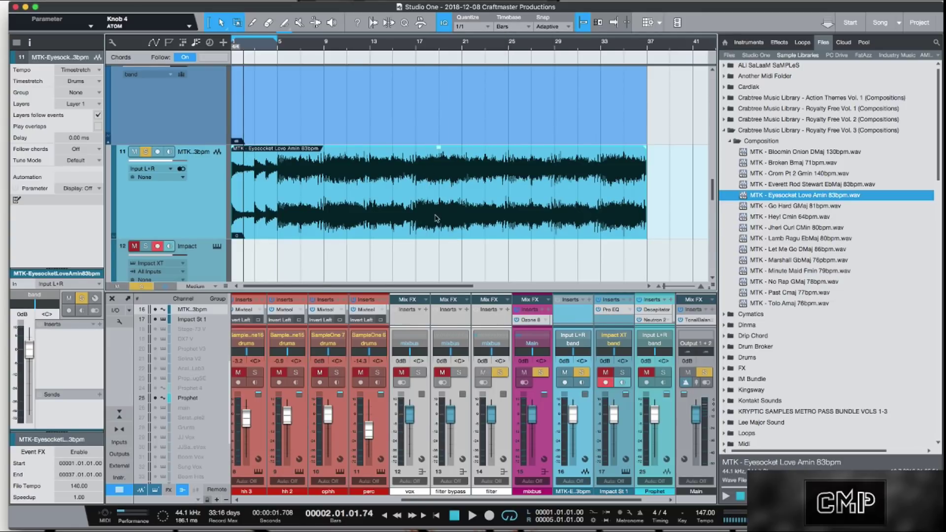
key(alt+x)
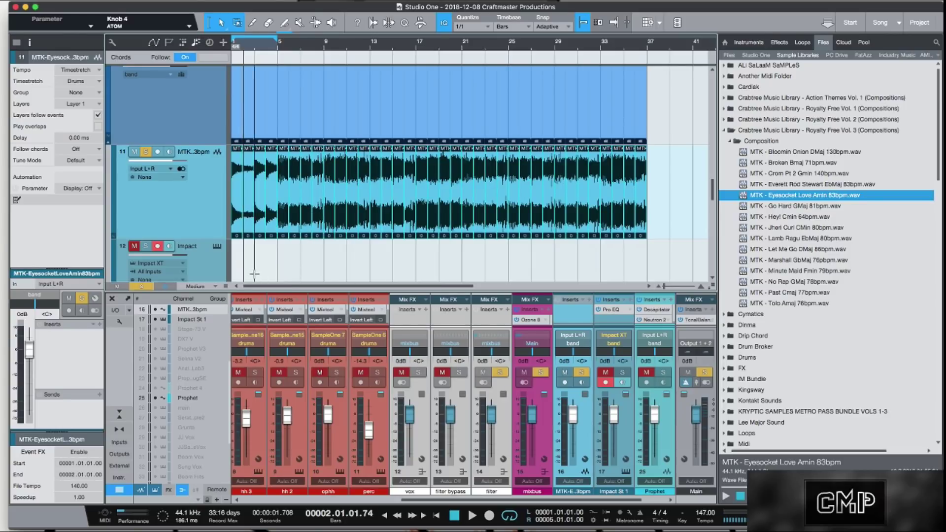
Step: Open Impact XT and try to load the first sixteen bar slices onto its pads starting at E 2
click(216, 248)
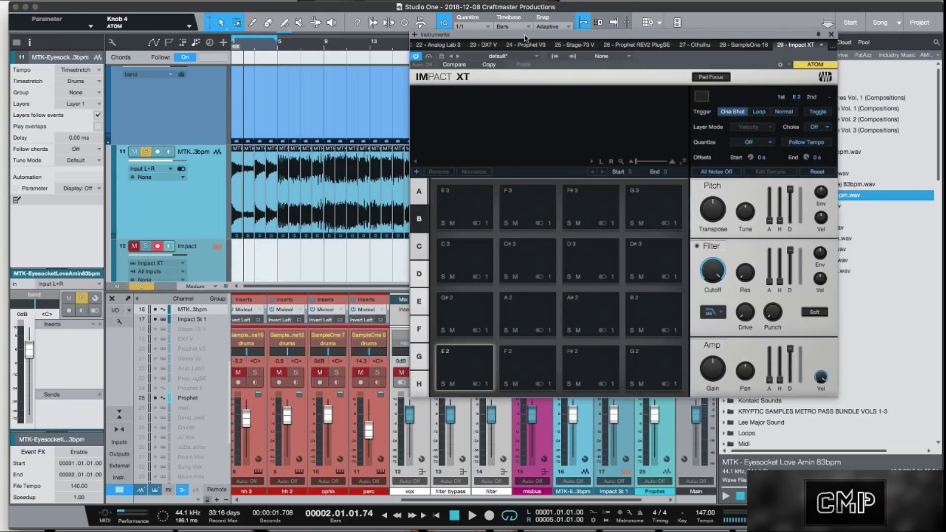
click(236, 263)
drag(236, 265, 417, 224)
drag(237, 225, 582, 364)
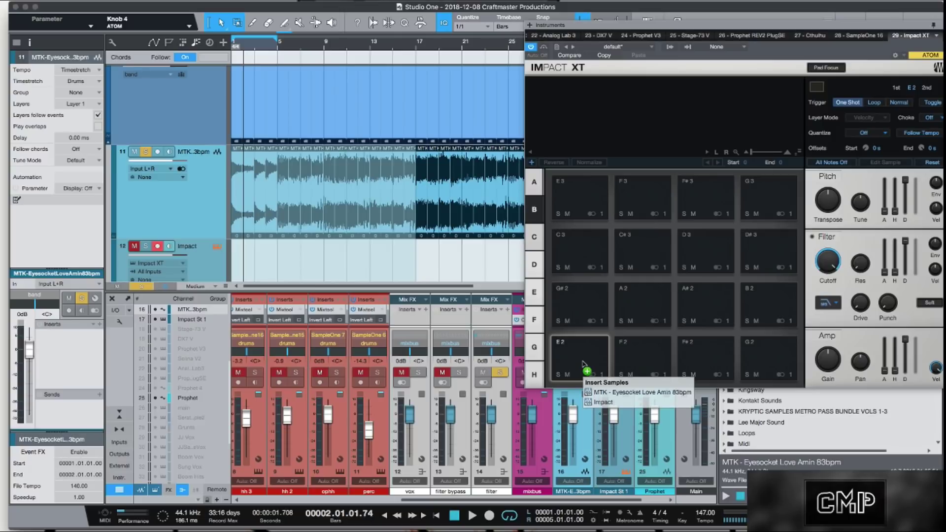
drag(582, 365, 371, 275)
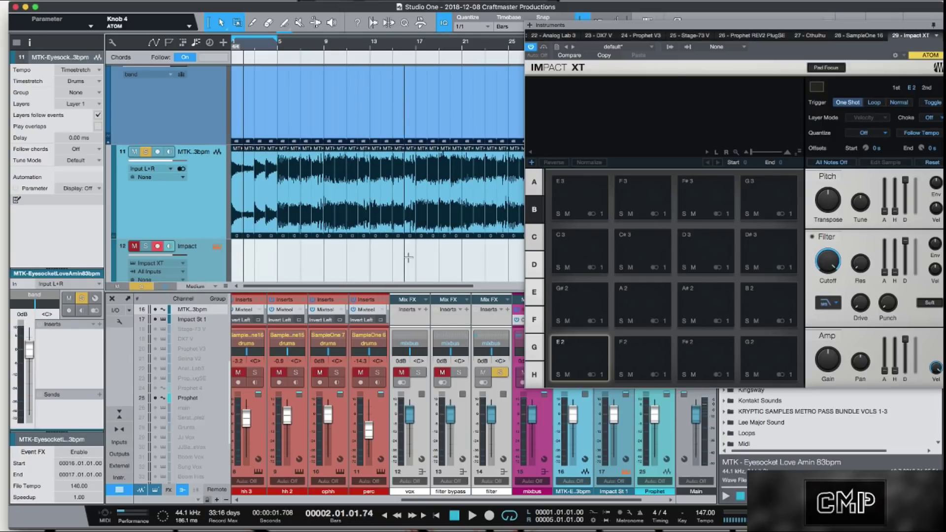
Step: Undo the grid split of the Eyesocket Love sample
click(411, 230)
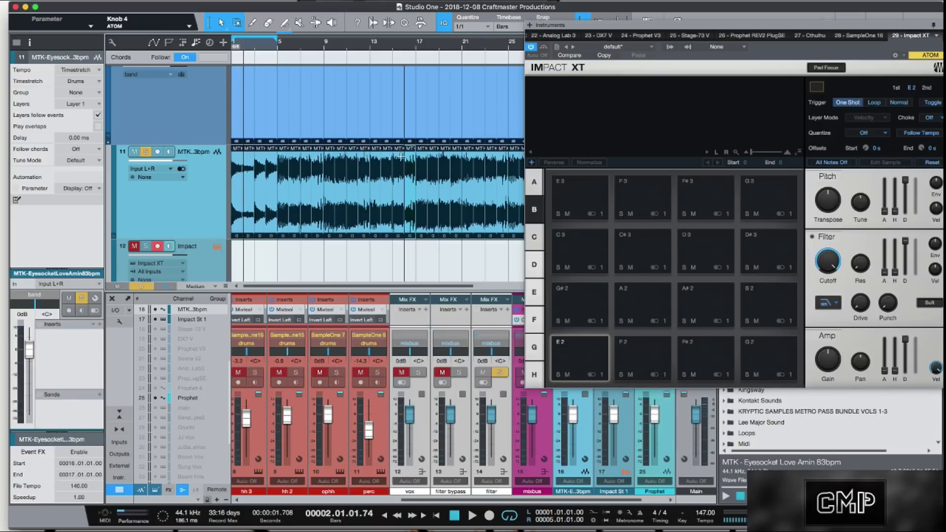
drag(396, 44, 406, 48)
scroll(407, 47, down, 2)
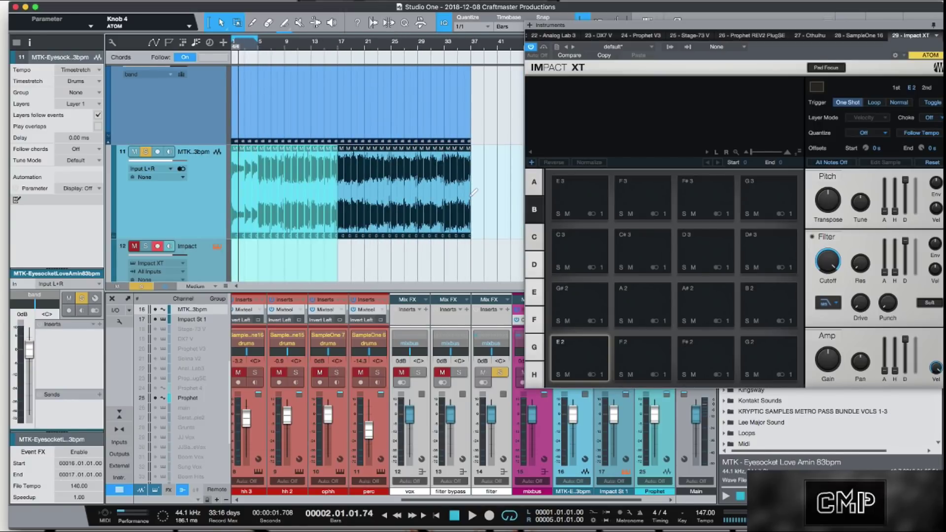
key(super+z)
Step: Transpose the whole sample event by 2 semitones, bounce it to a new audio file and audition the result
right_click(397, 196)
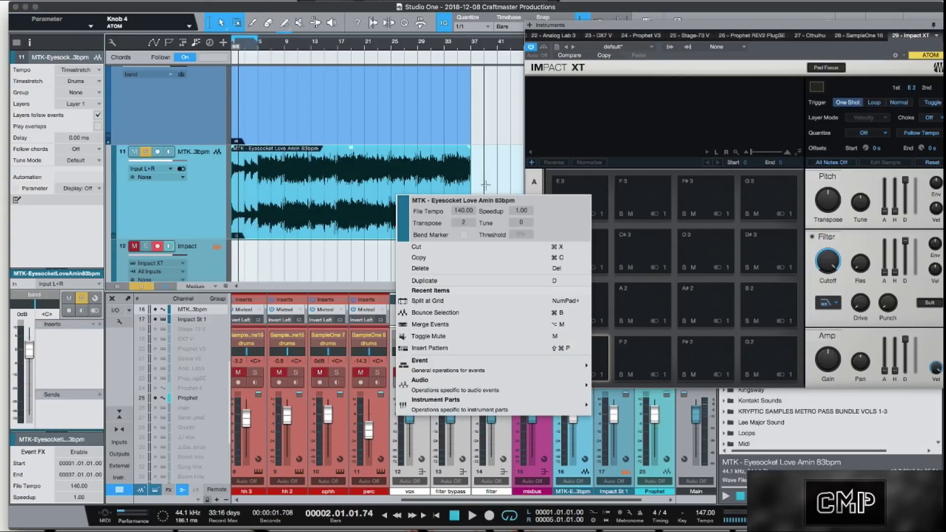
click(490, 166)
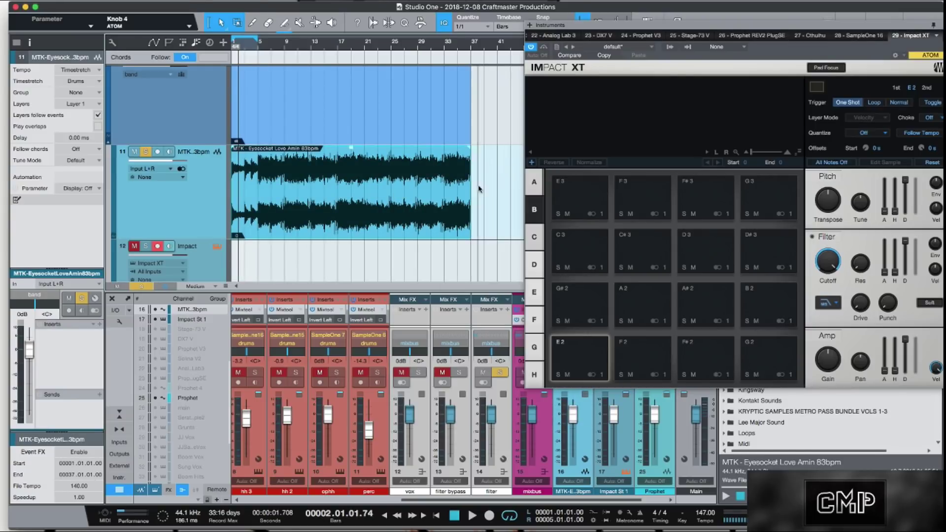
right_click(406, 222)
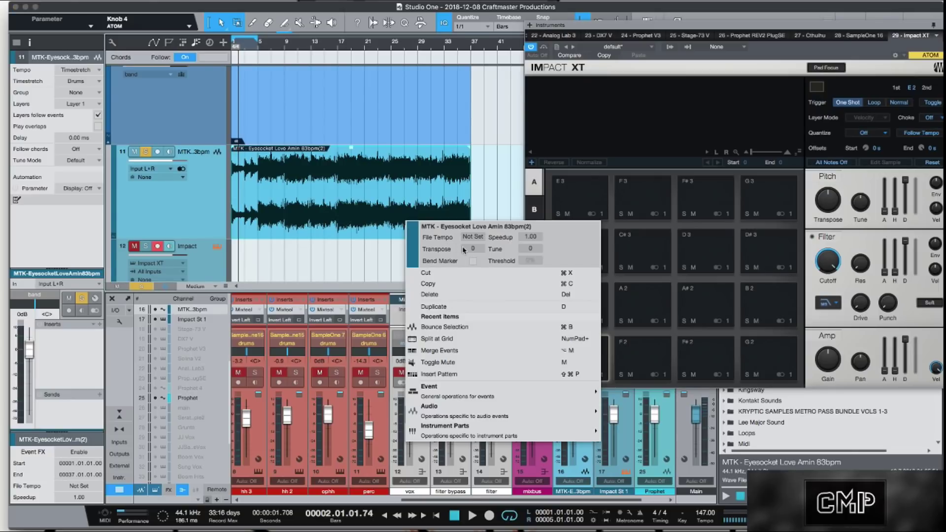
click(302, 239)
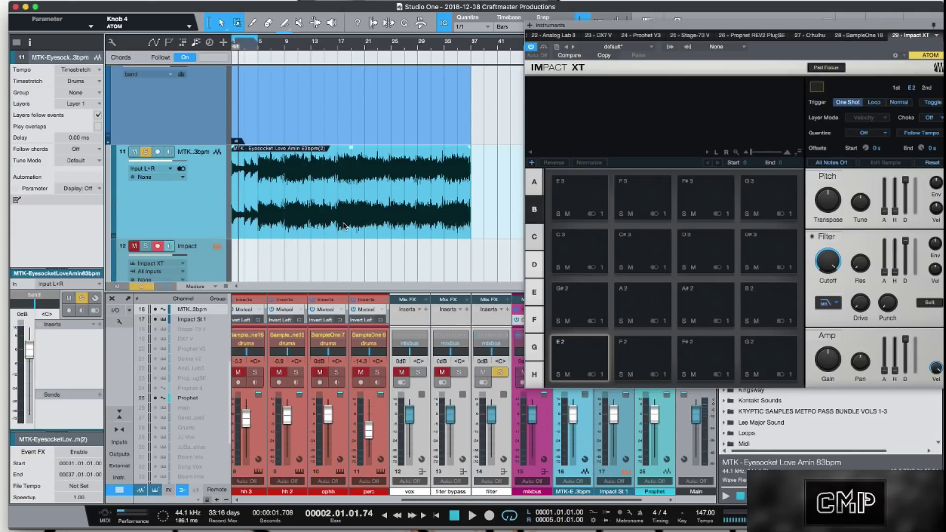
key(space)
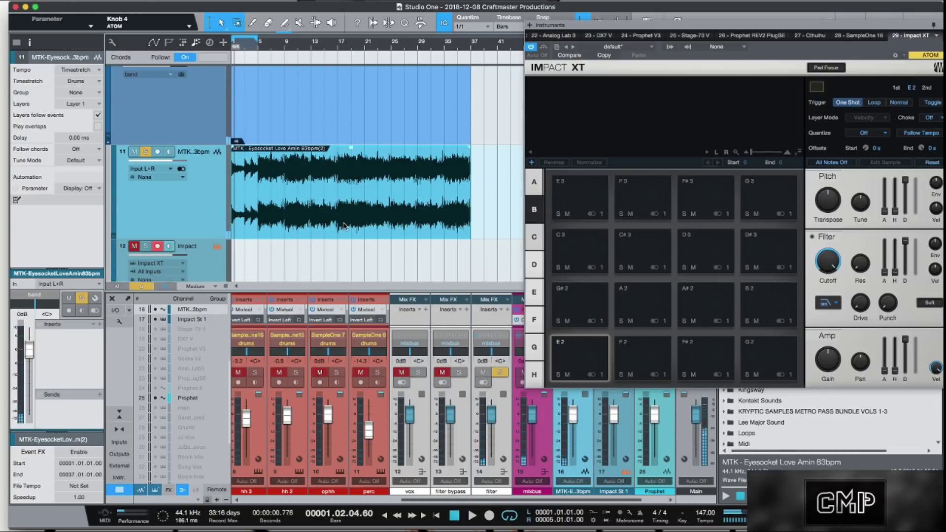
Step: Split the bounced sample into one-bar slices at the 1/1 grid and clear the selection
key(alt+x)
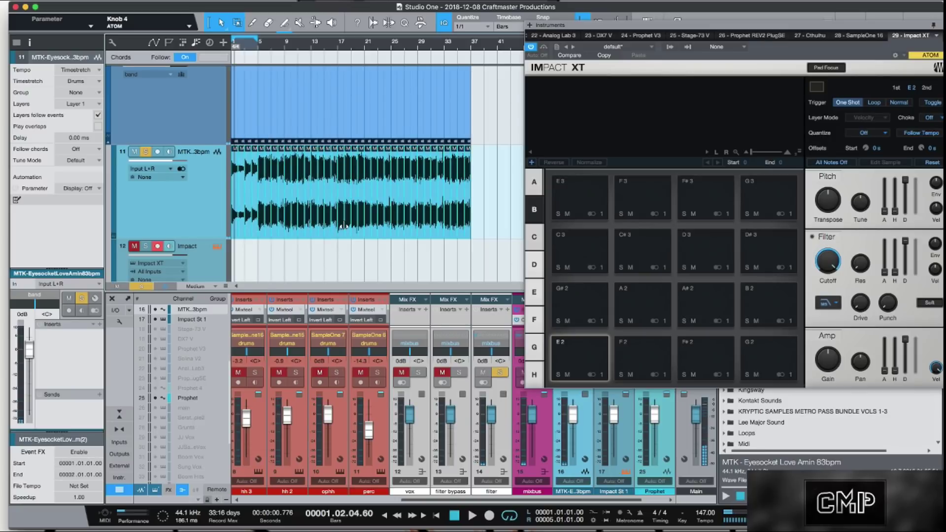
click(290, 251)
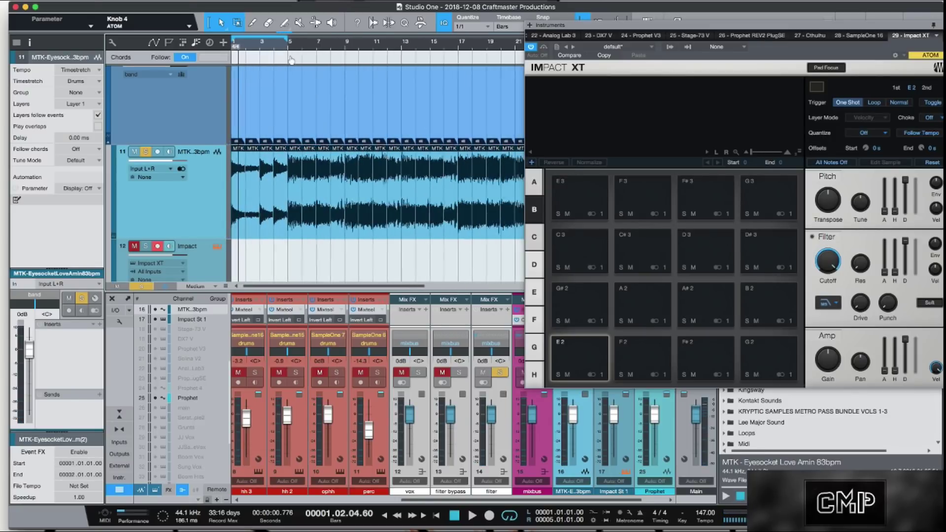
key(w)
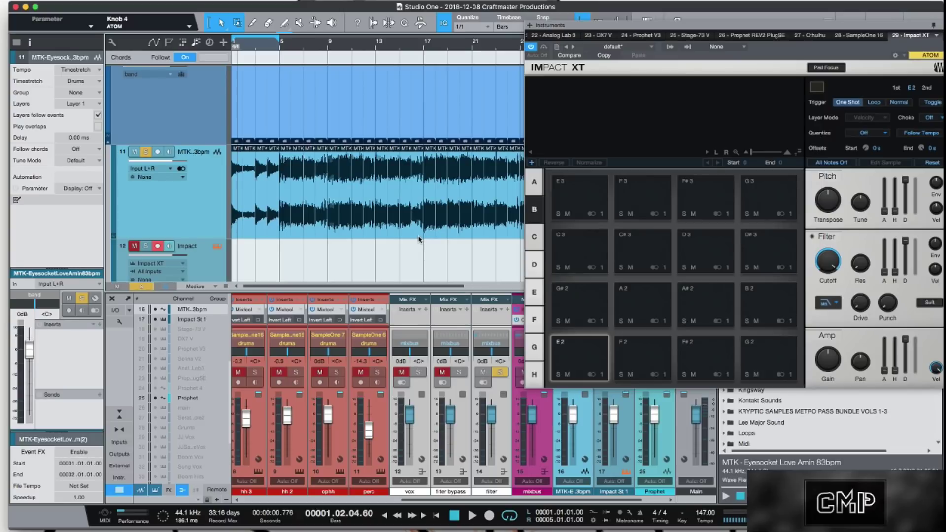
Step: Remove the slices at bars 17 and 18 and select the sixteen slices before that gap
drag(422, 259, 256, 194)
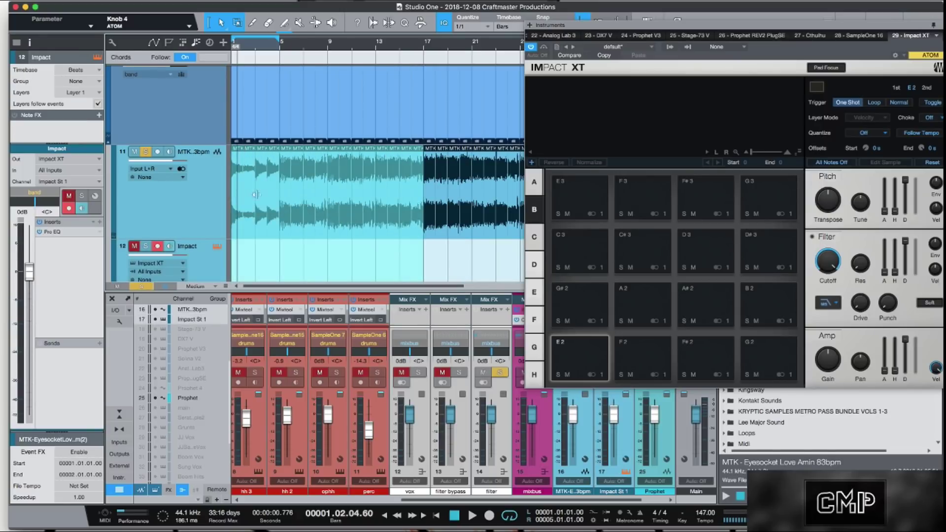
click(337, 216)
drag(419, 220, 169, 199)
key(Delete)
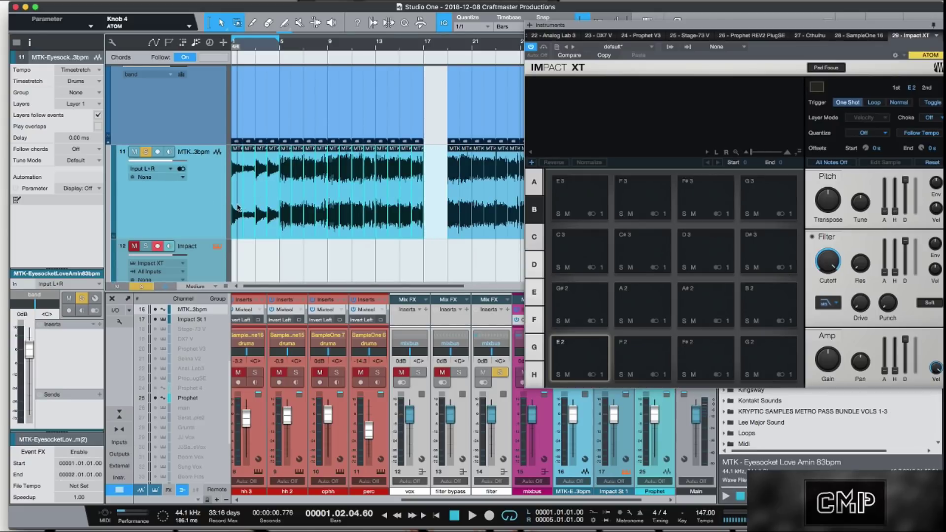
Step: Load the sixteen selected slices onto separate Impact XT pads, starting at pad E 2
drag(237, 206, 576, 355)
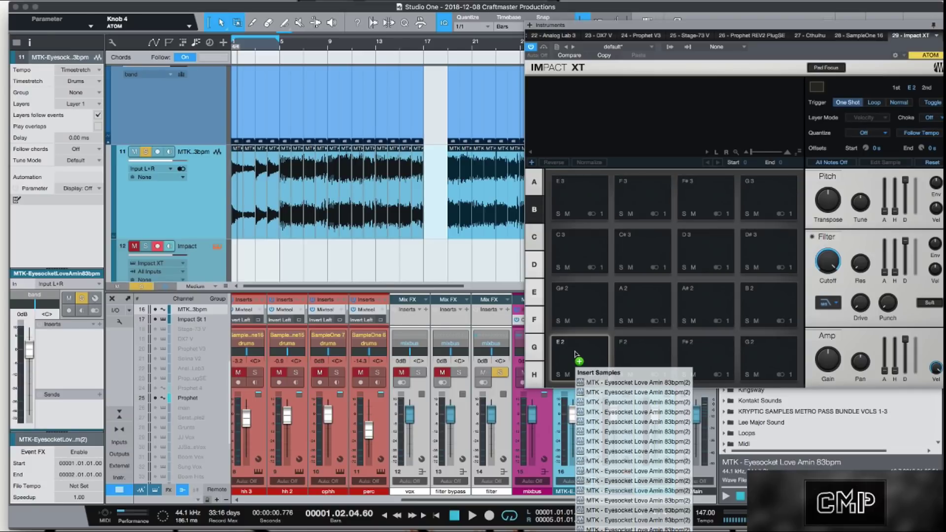
key(alt)
drag(575, 352, 575, 354)
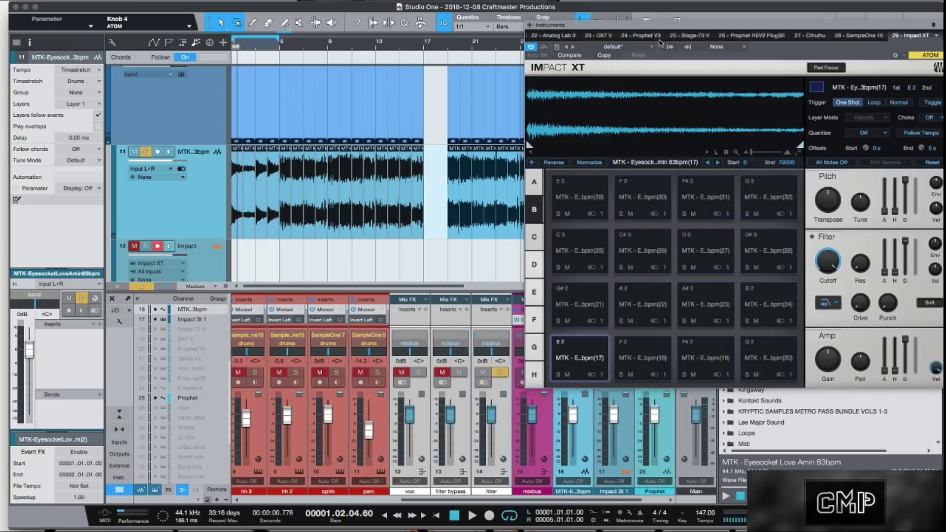
Step: Assign all sixteen Impact XT pads to choke group 1, moving the instrument window to reach the setting
drag(661, 27, 333, 44)
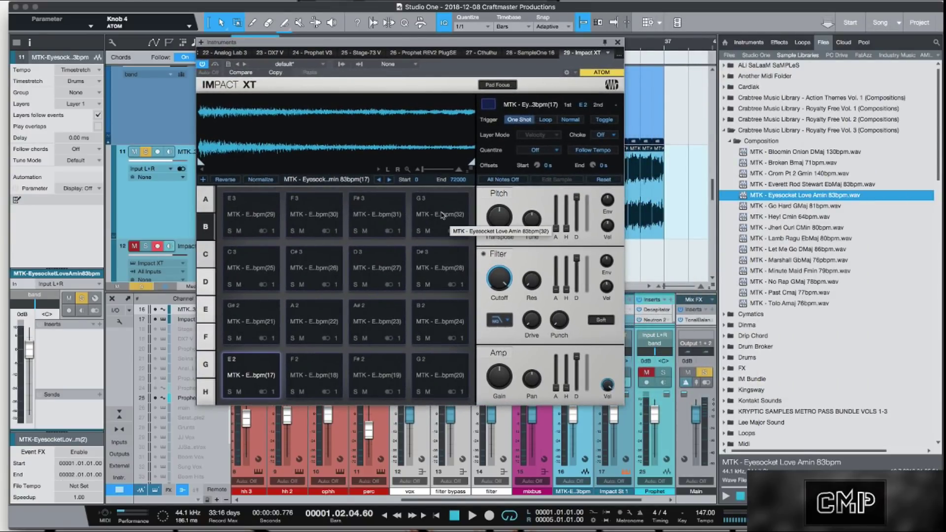
shift+click(444, 205)
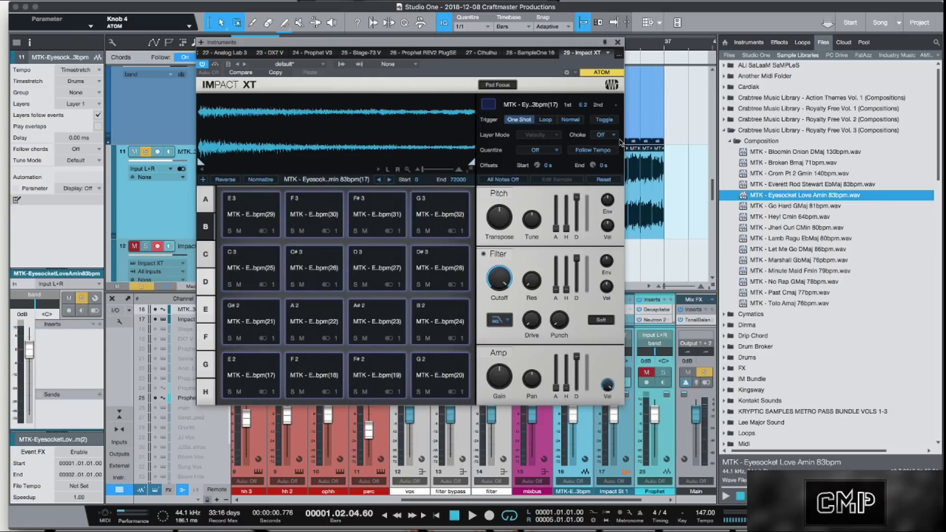
click(613, 135)
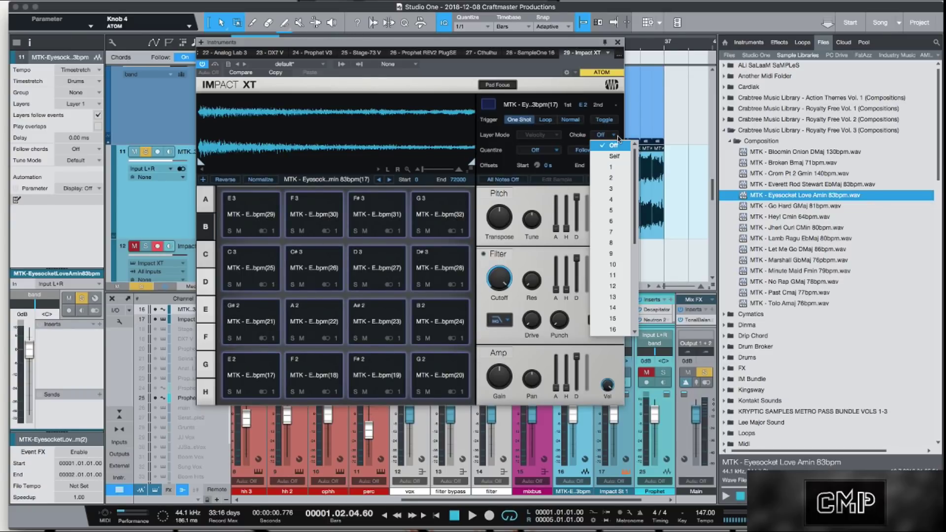
click(616, 168)
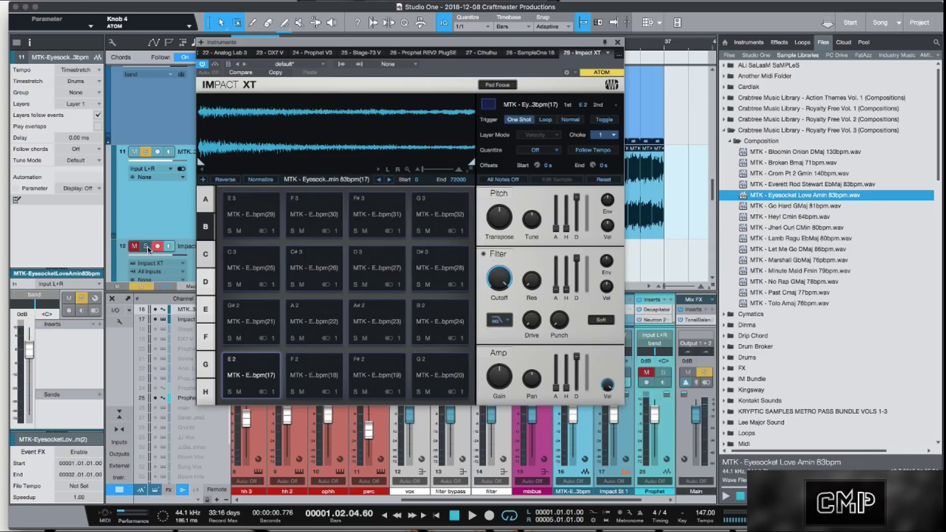
Step: Turn off solo on the Eyesocket Love sample track and mute it
click(147, 151)
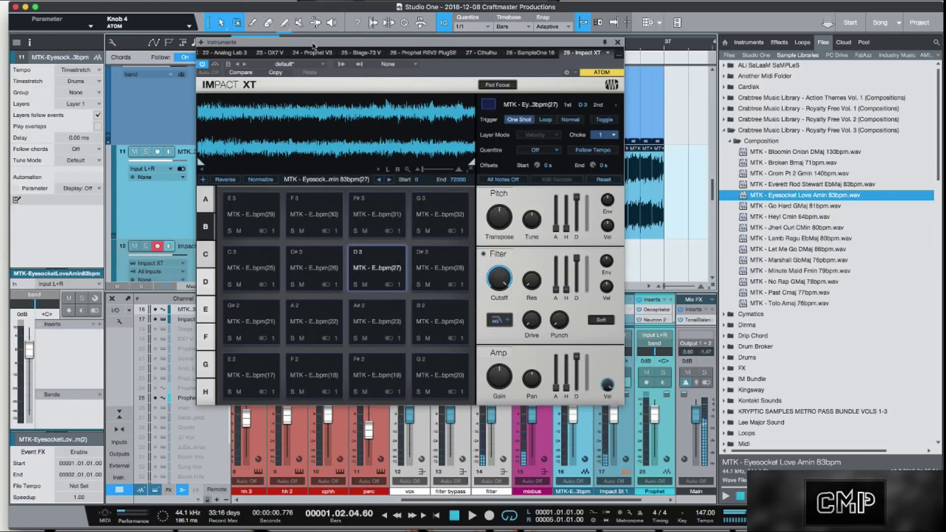
drag(316, 43, 385, 54)
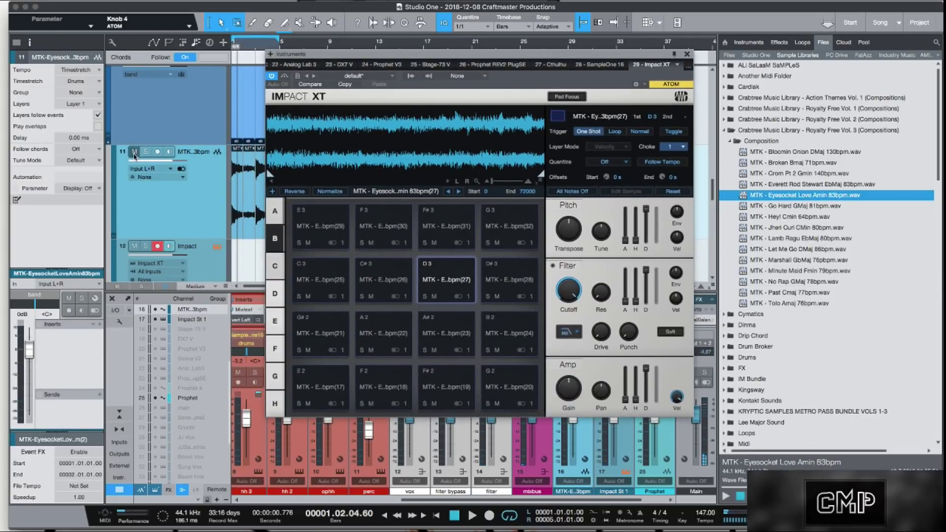
click(134, 153)
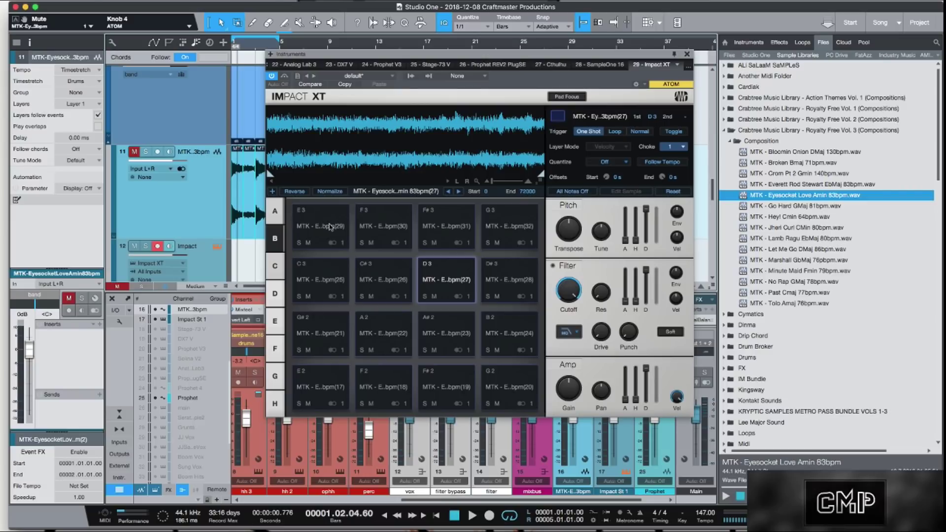
Step: Lower the filter cutoff of all sixteen Impact XT pads to about 7.87 kHz
click(333, 378)
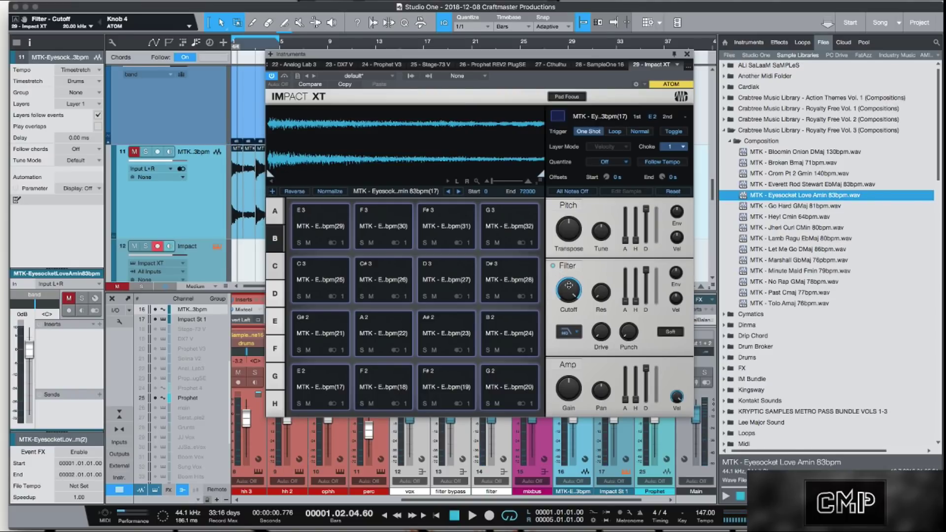
drag(568, 285, 570, 301)
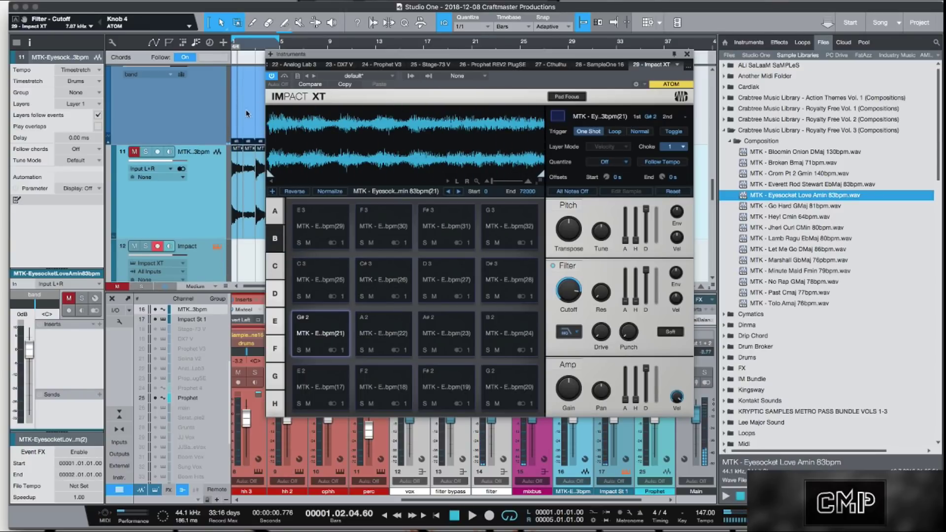
Step: Close the Impact XT window and select the Impact track in the arrangement
click(182, 102)
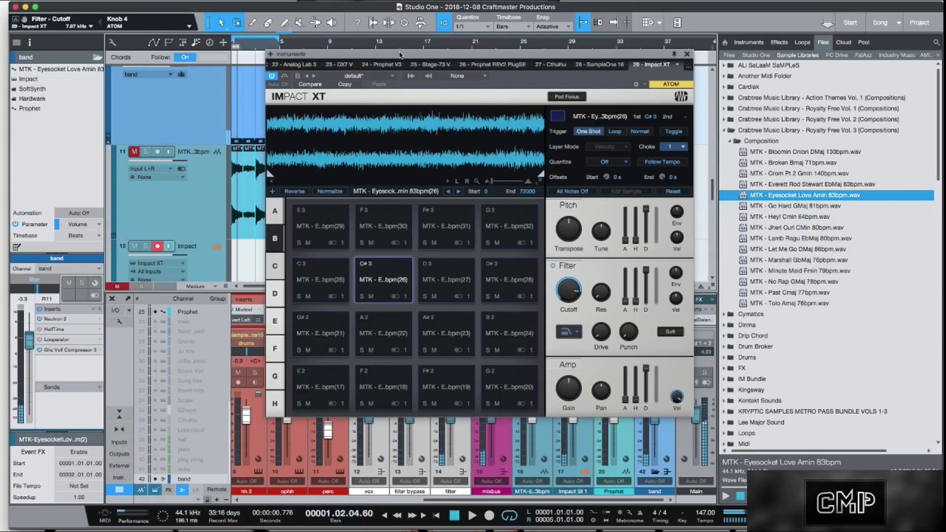
key(F11)
scroll(375, 195, up, 2)
key(shift+w)
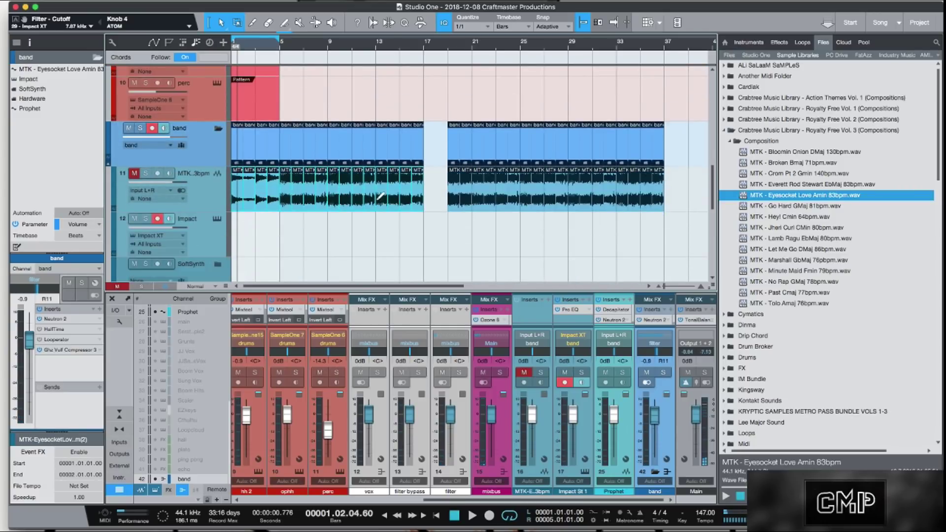
click(214, 230)
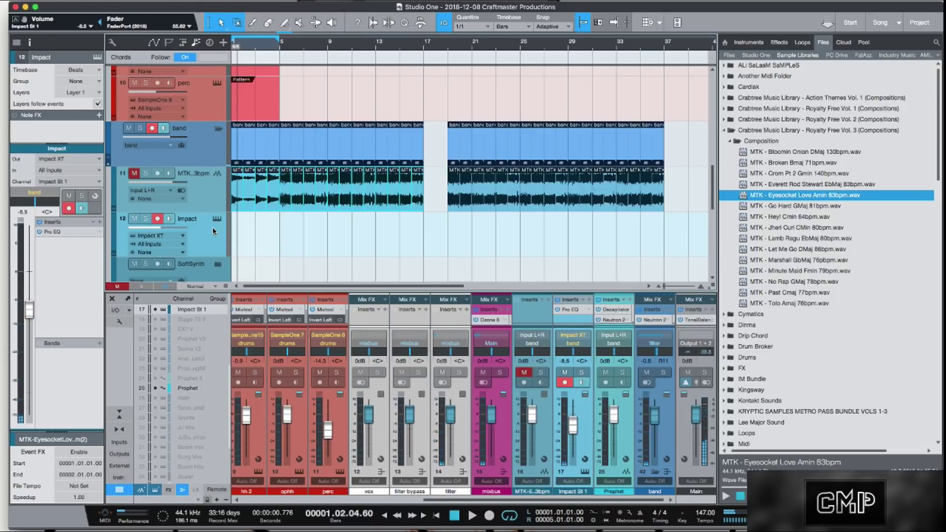
Step: Try out the sample pads over the drum loop, then stop and return to the start of the song
key(space)
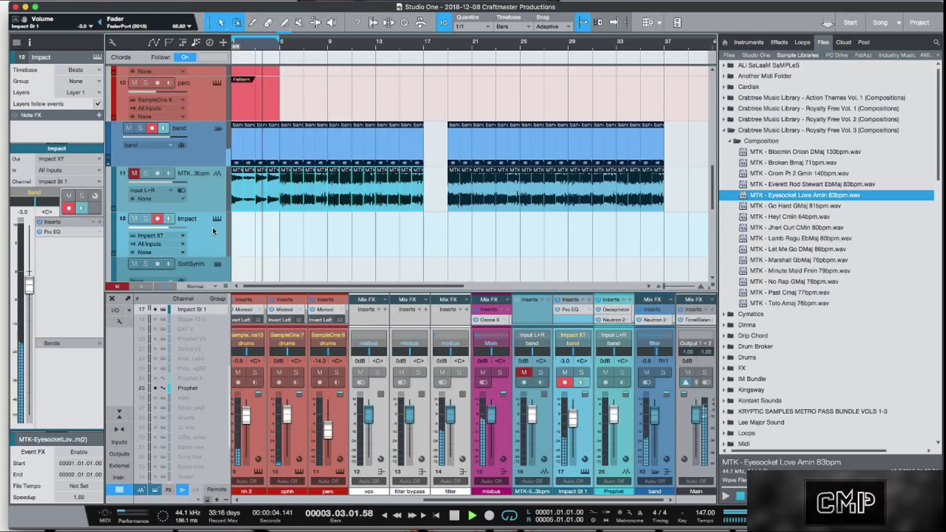
key(space)
key(comma)
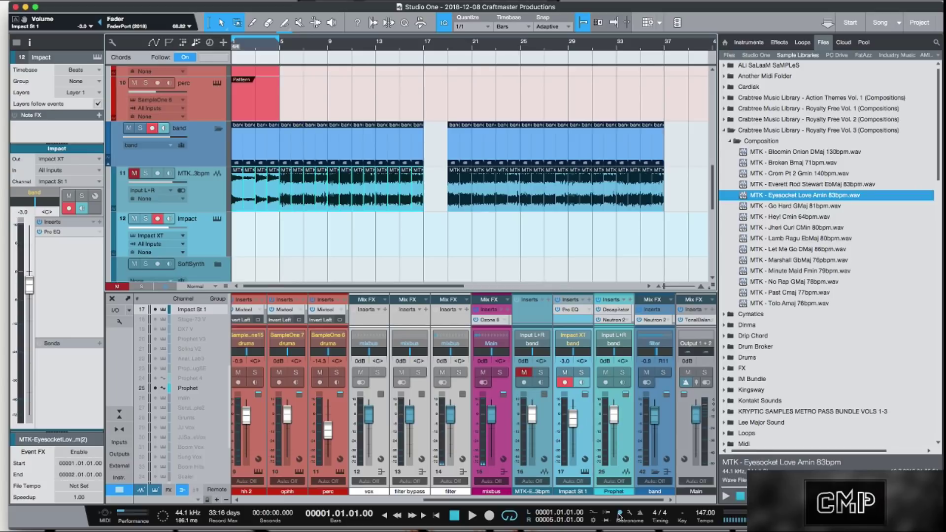
Step: Record a four-bar take of the sample pads on the Impact track
key(KP_Multiply)
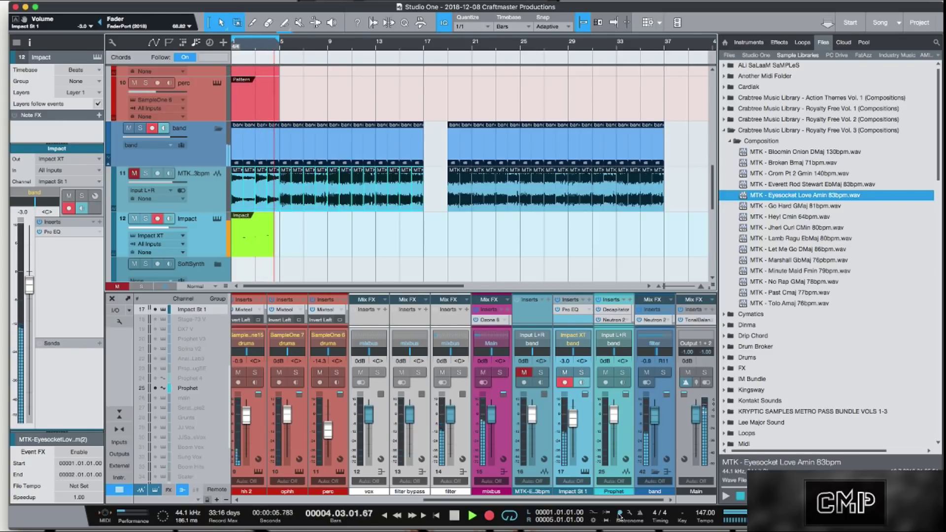
key(space)
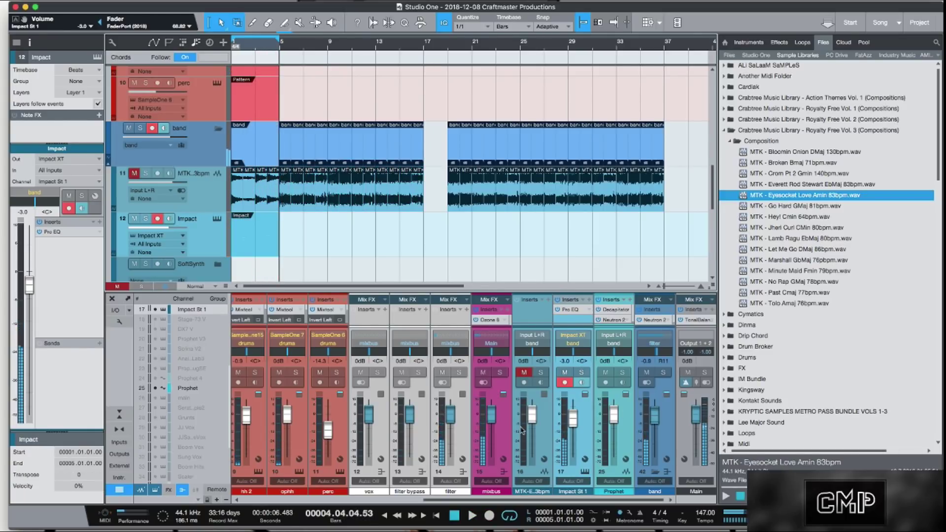
Step: Set quantize to 1/8 in the note editor and undo the recorded Impact take
key(F2)
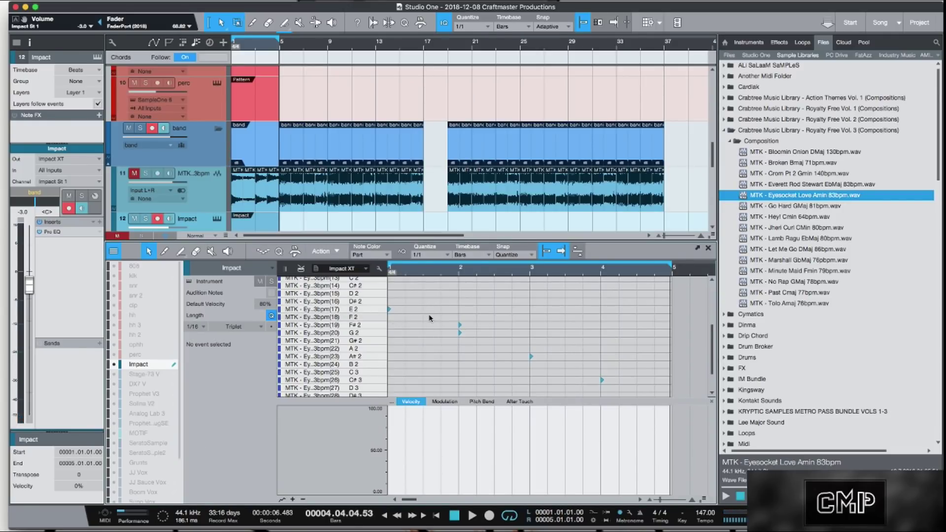
click(447, 256)
click(478, 271)
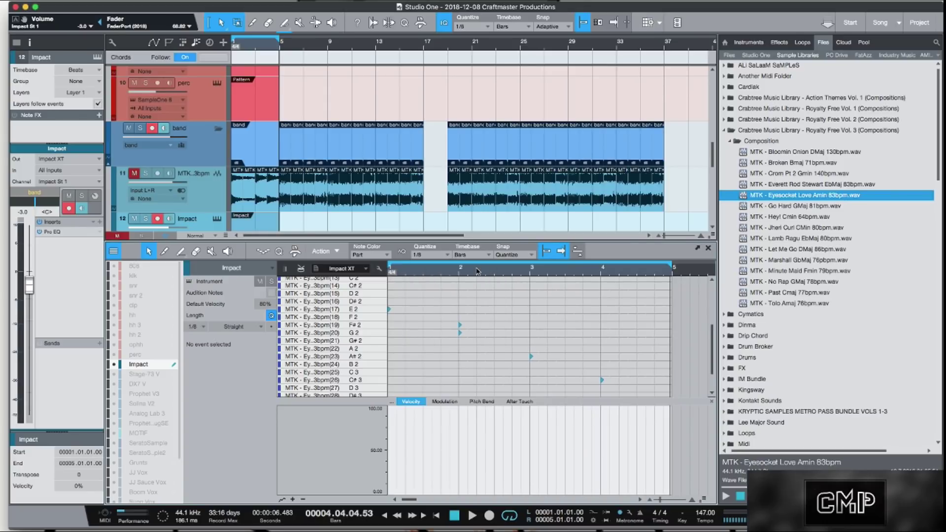
key(super+z)
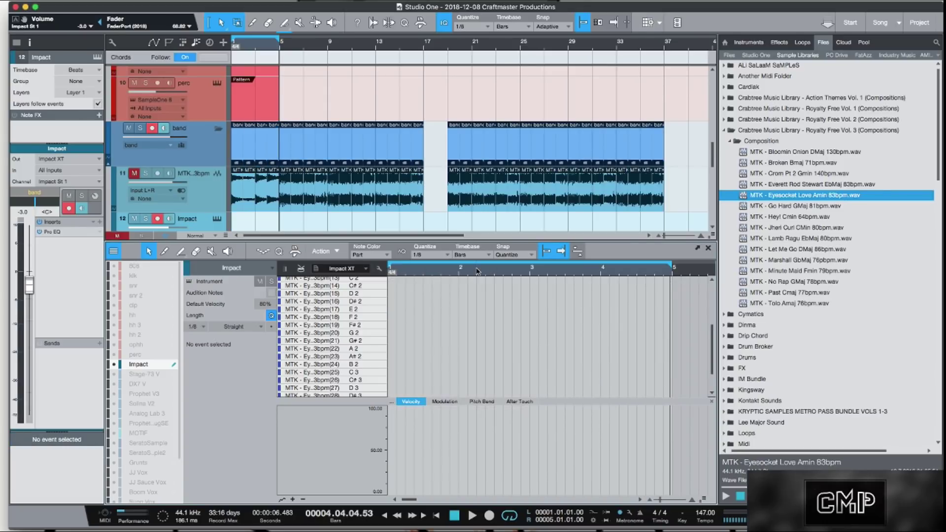
Step: Record a new four-bar pad performance on the Impact track from bar 1 with 1/8 quantize
key(space)
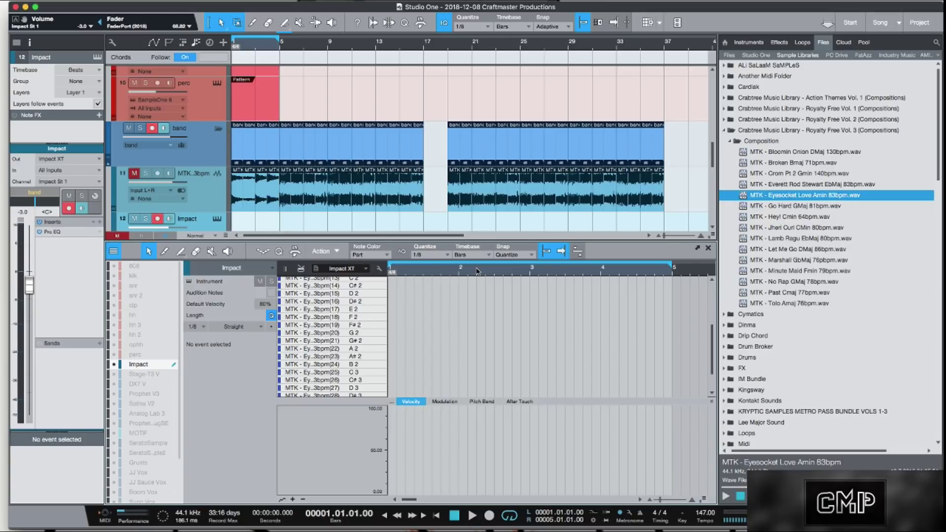
key(KP_Multiply)
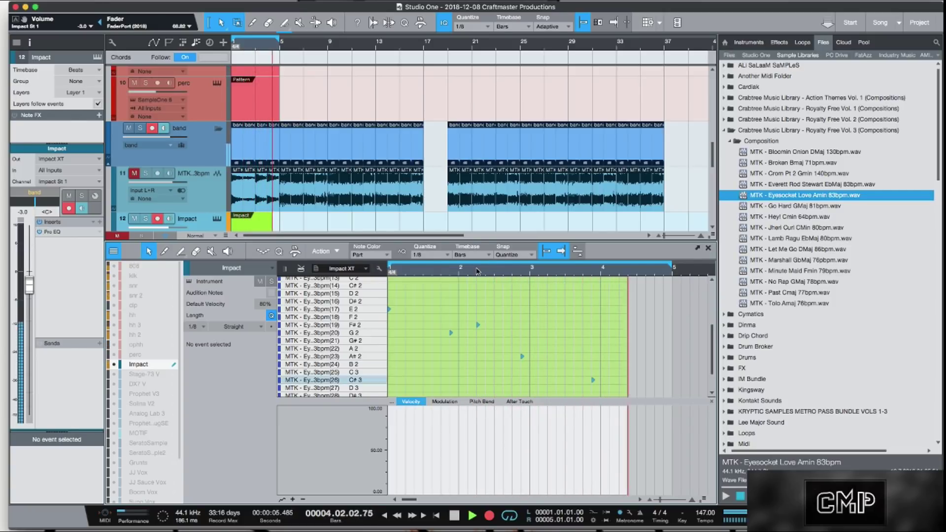
key(space)
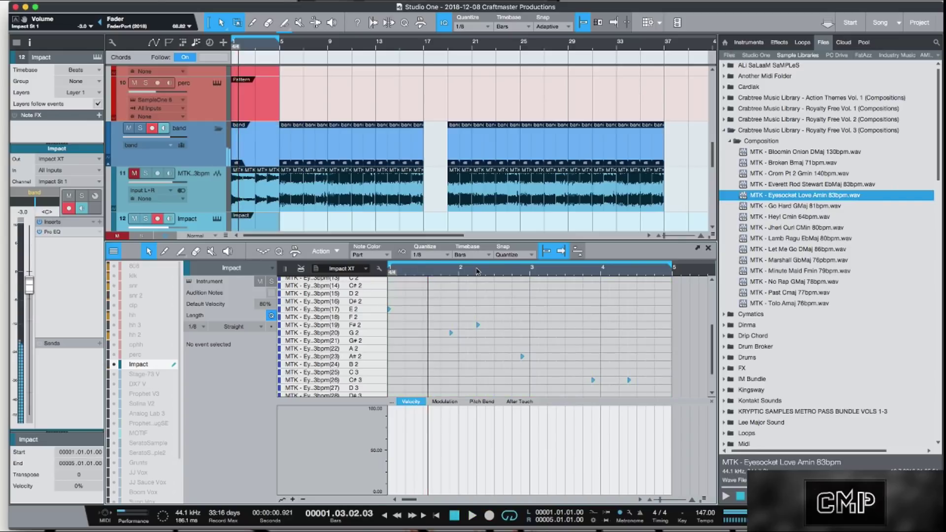
Step: Show the part in piano view and nudge the two C# 3 notes an eighth later, aligning the first with bar 4
click(287, 269)
drag(581, 322, 467, 301)
key(alt+Right)
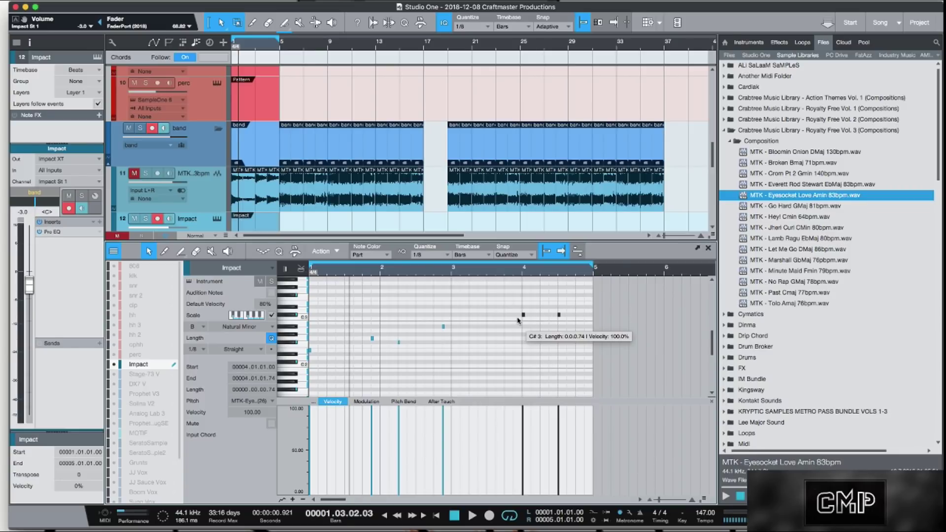
key(alt+Left)
key(alt+Right)
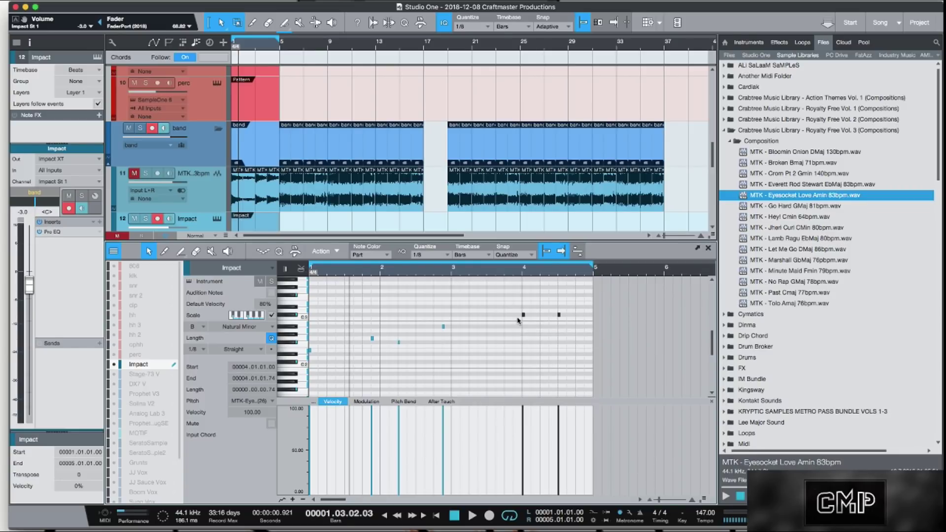
Step: Nudge the three notes in bars 1 to 3 after the opening note an eighth later, and the F# 2 note one more eighth
drag(469, 360, 369, 315)
key(alt+Right)
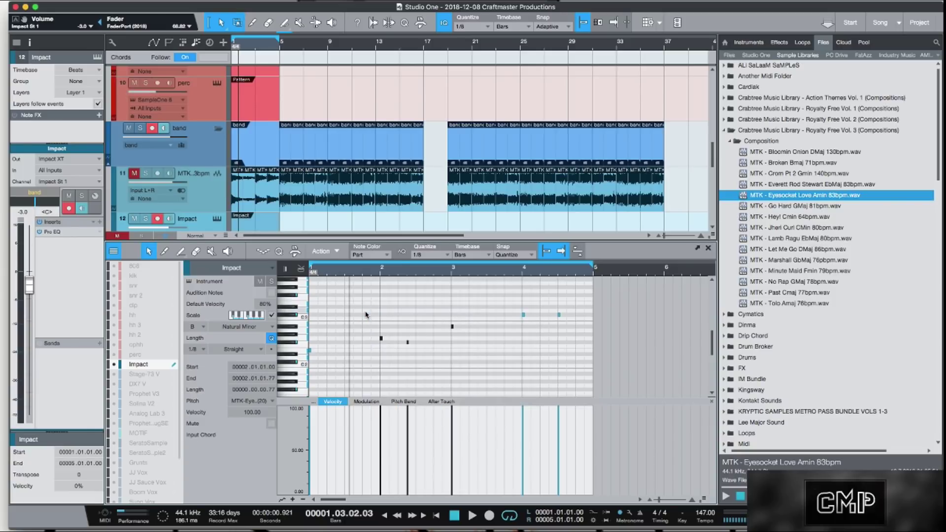
click(425, 350)
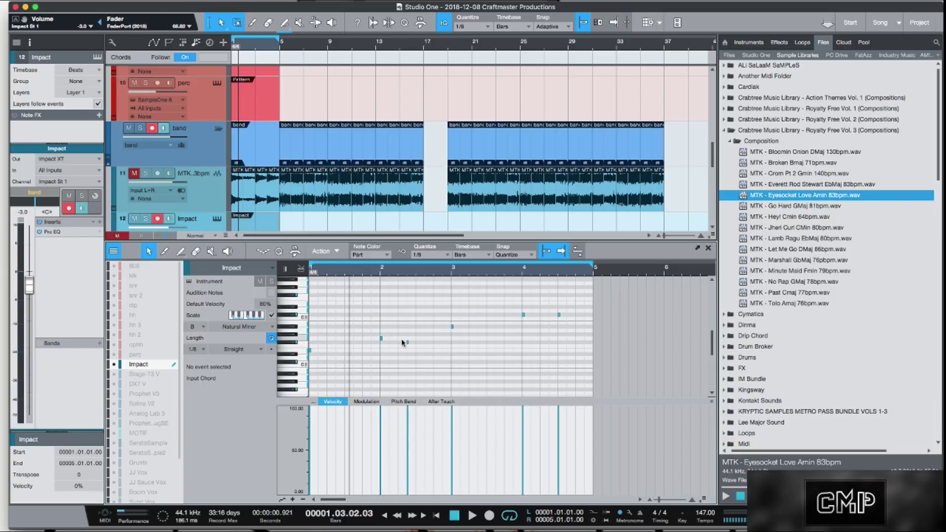
click(406, 341)
key(alt+Right)
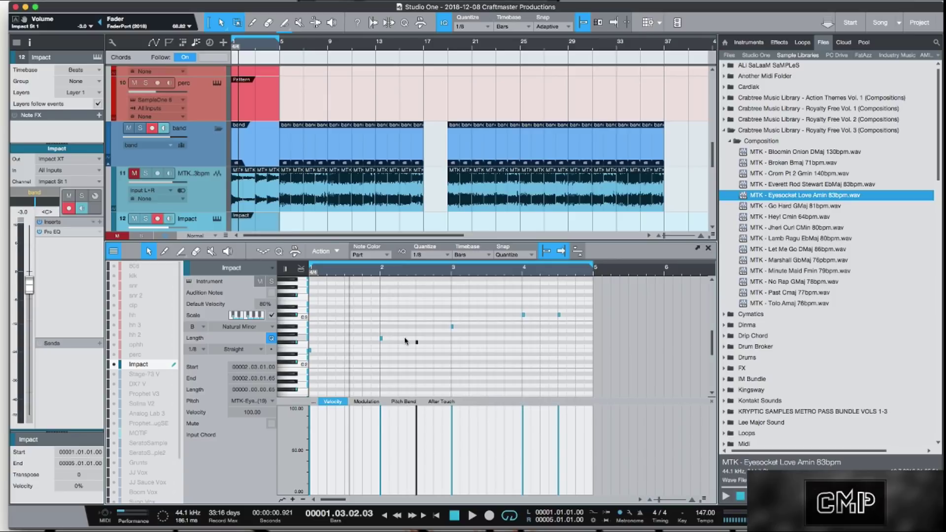
Step: Audition the corrected pattern from the start and turn off the B Natural Minor scale in the editor
key(space)
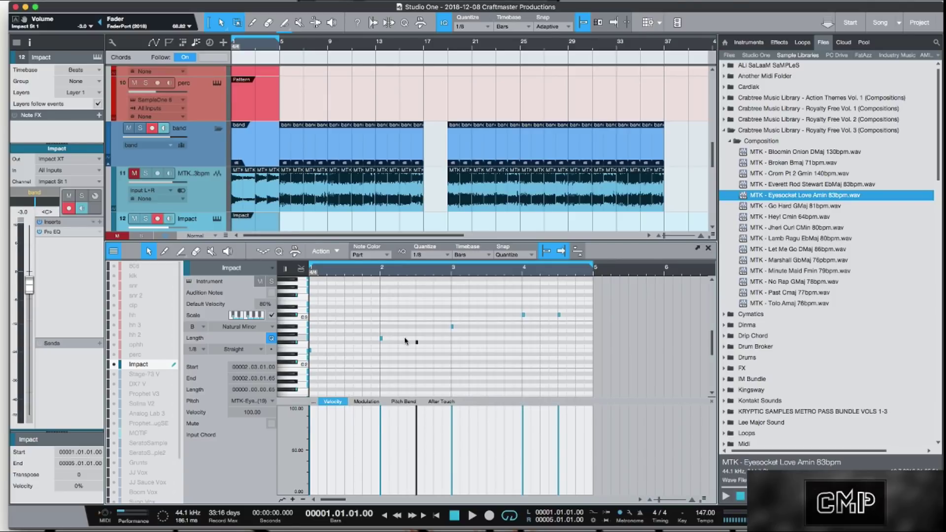
key(space)
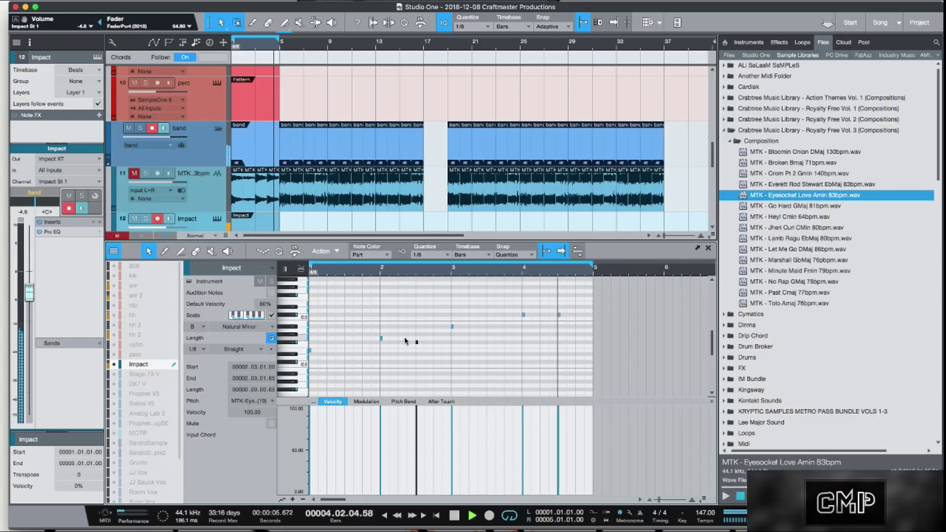
key(space)
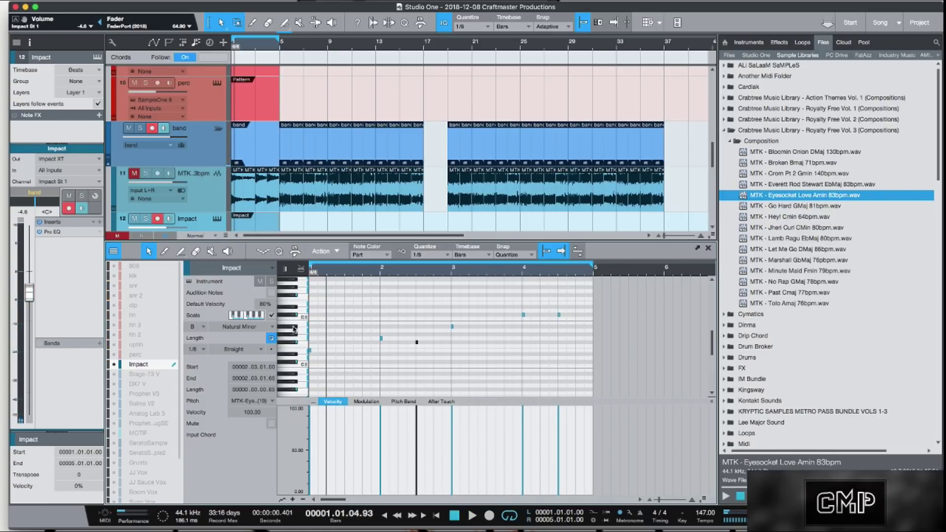
click(272, 316)
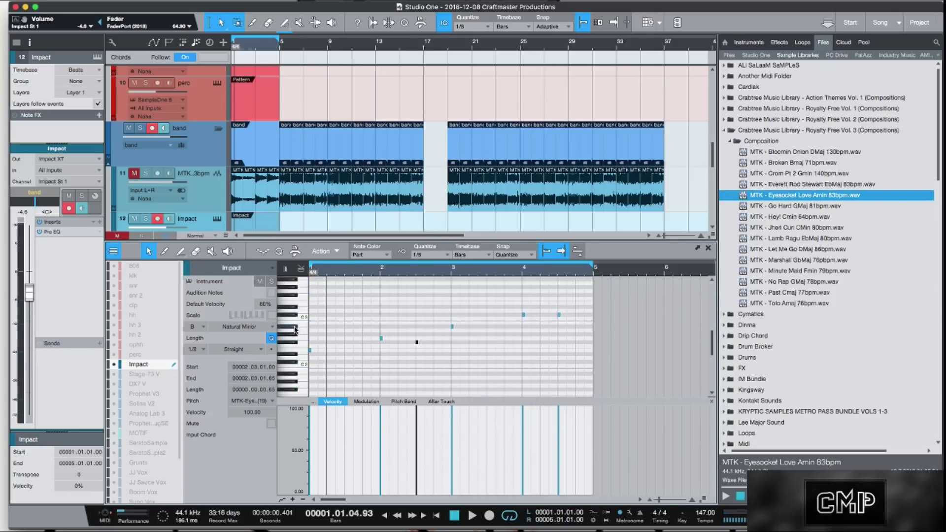
Step: Open the Impact track's Impact XT instrument, place it clear of the pattern's notes and audition the slice from the piano keys
click(295, 330)
click(295, 329)
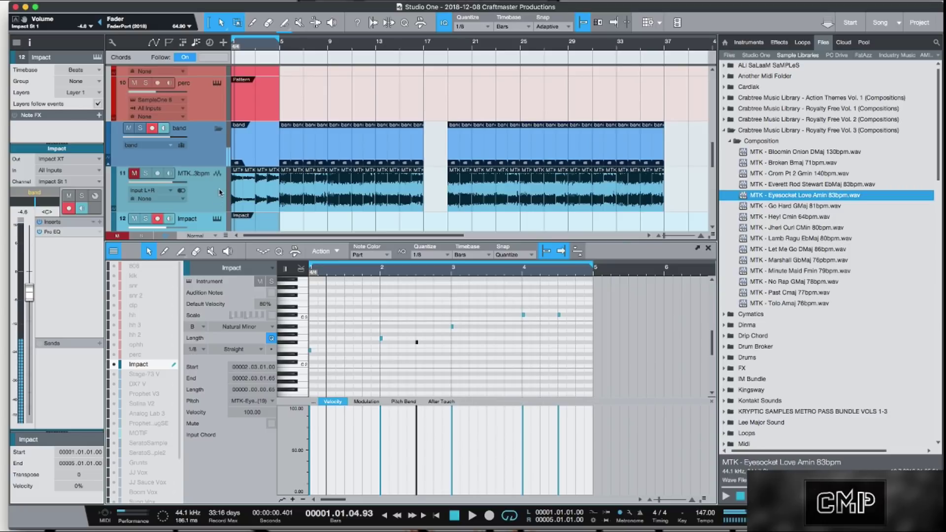
scroll(220, 192, down, 1)
click(217, 204)
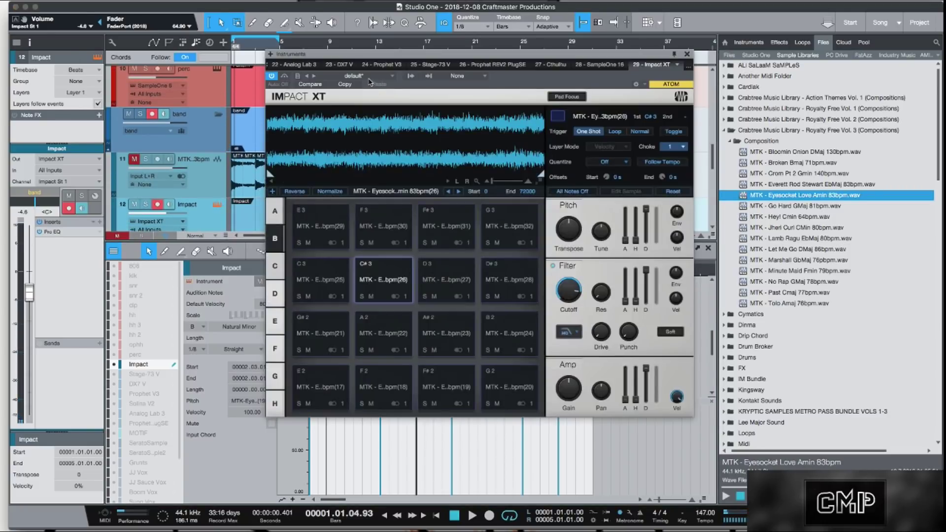
drag(371, 55, 550, 54)
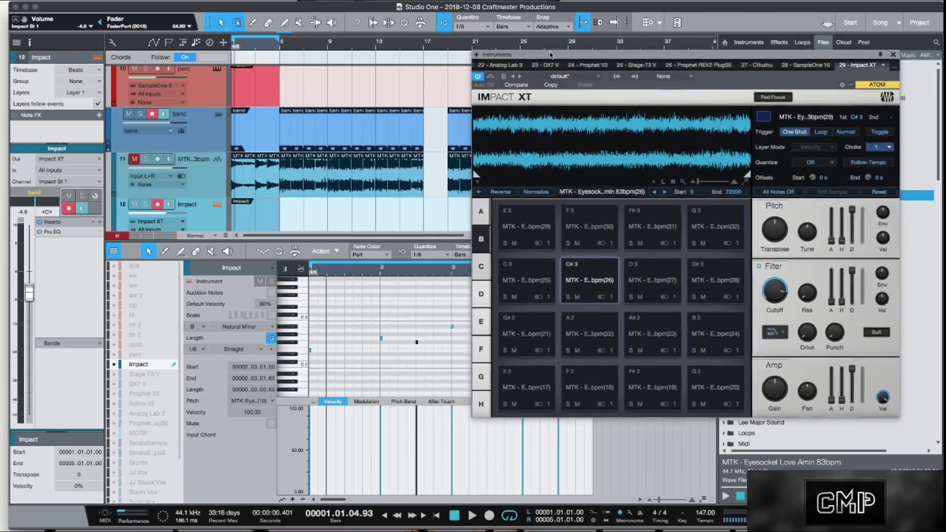
click(296, 330)
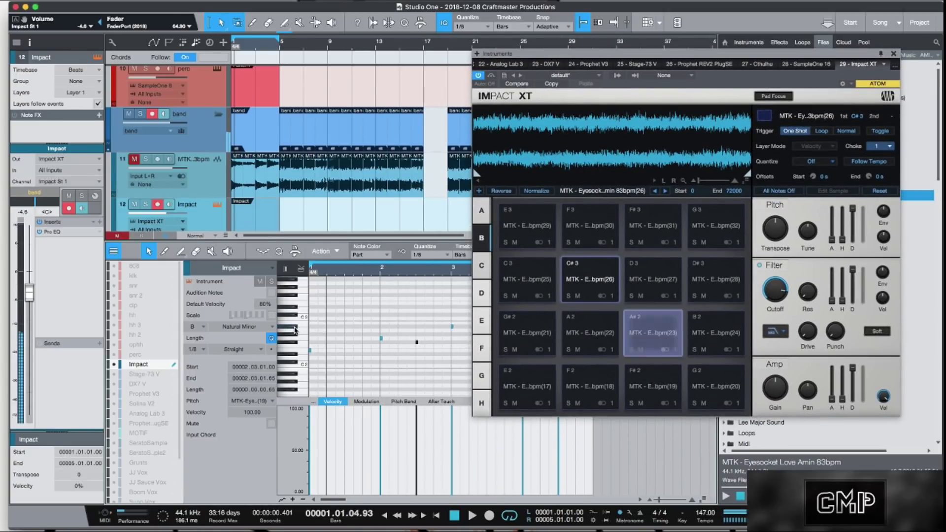
Step: Lower the amp gain of the A# 2 pad to about -3 dB and the C# 3 pad to -1.7 dB, and close Impact XT
click(664, 325)
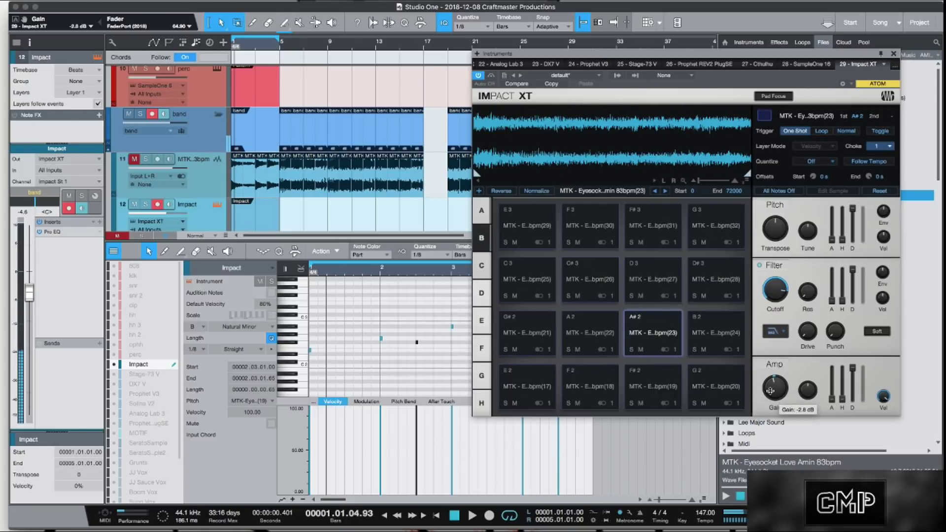
drag(770, 391, 772, 396)
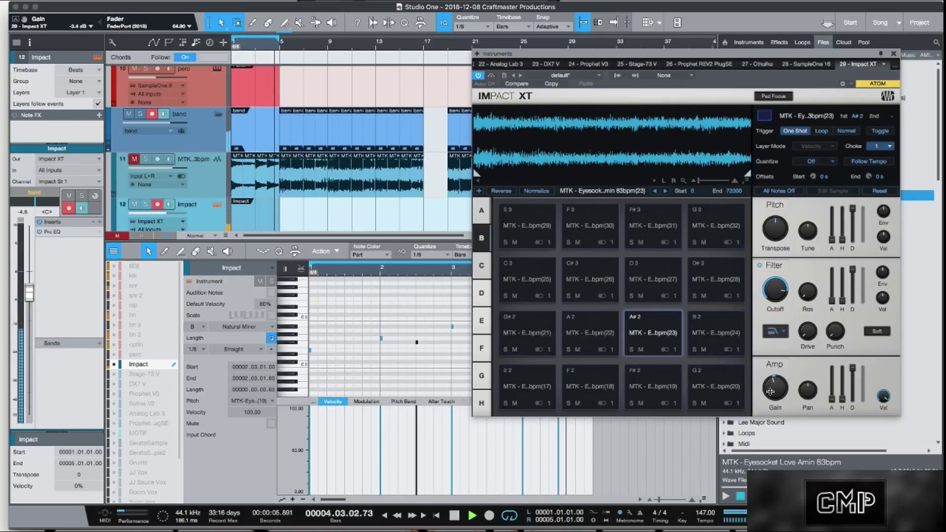
click(600, 271)
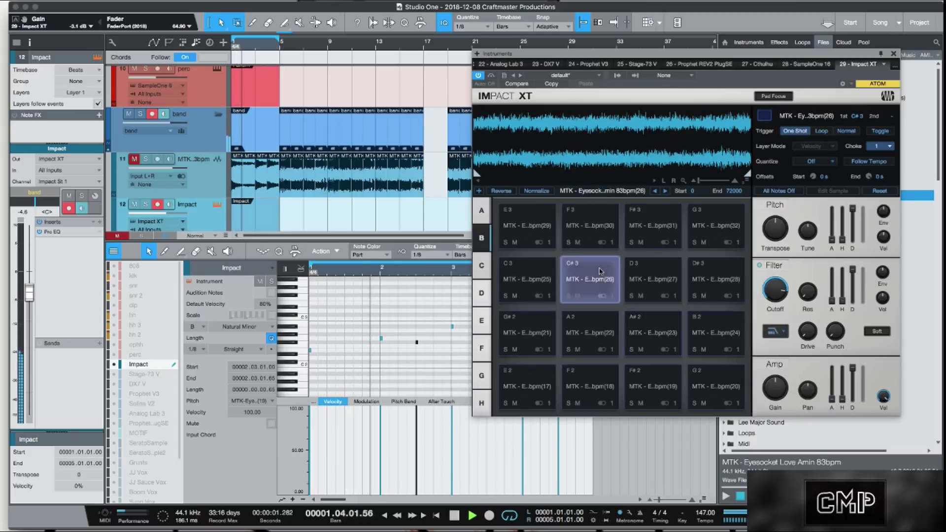
drag(782, 395, 782, 393)
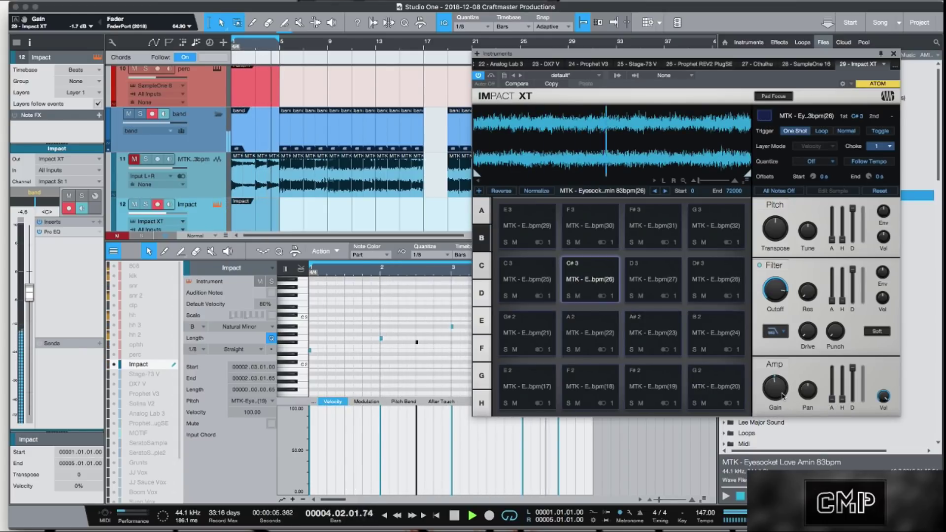
click(893, 53)
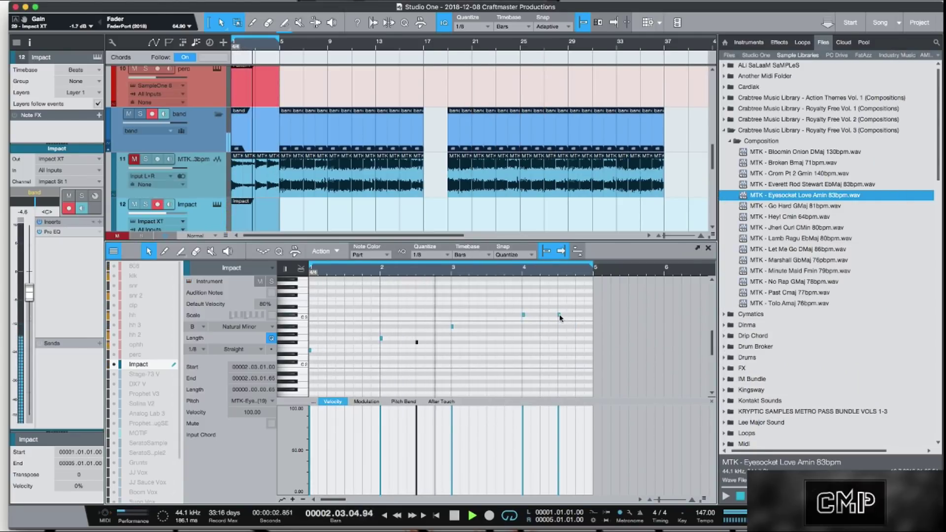
Step: Copy the last C# 3 note to beat 4 of bar 4 in the Impact pattern and stop playback
drag(560, 315, 578, 316)
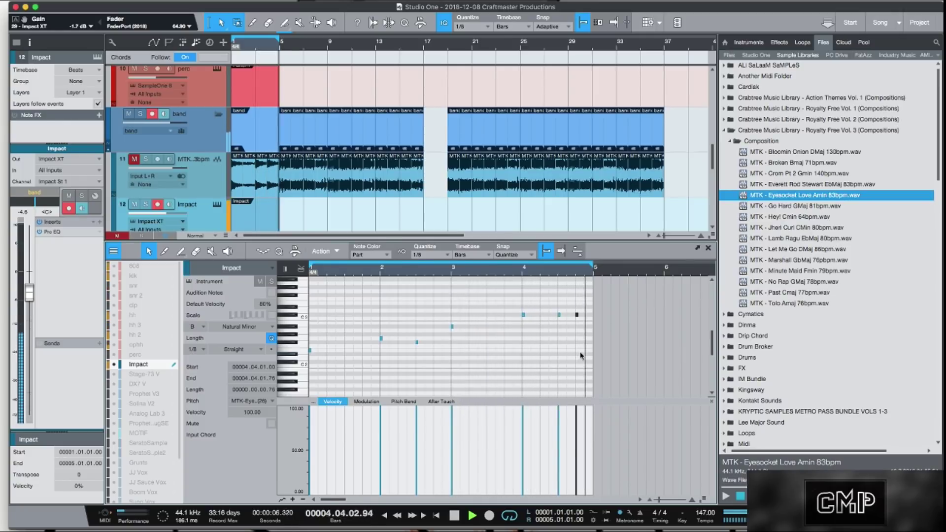
key(space)
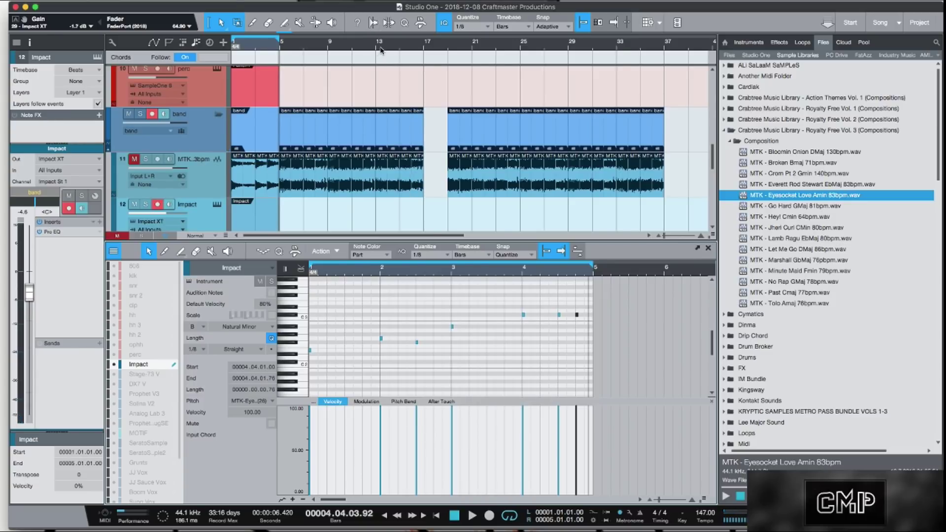
drag(380, 50, 420, 48)
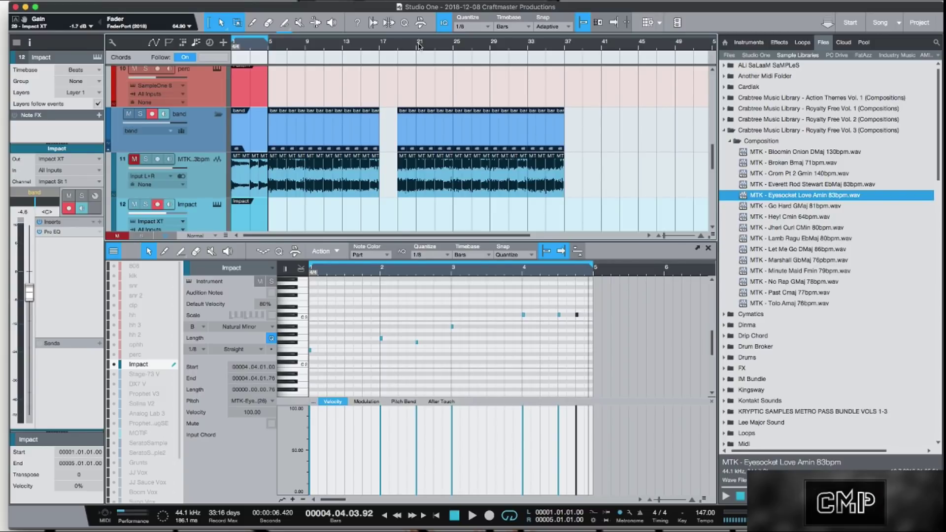
Step: Look up the keyboard shortcut assigned to Split at Grid by searching the shortcuts for "spli"
click(480, 27)
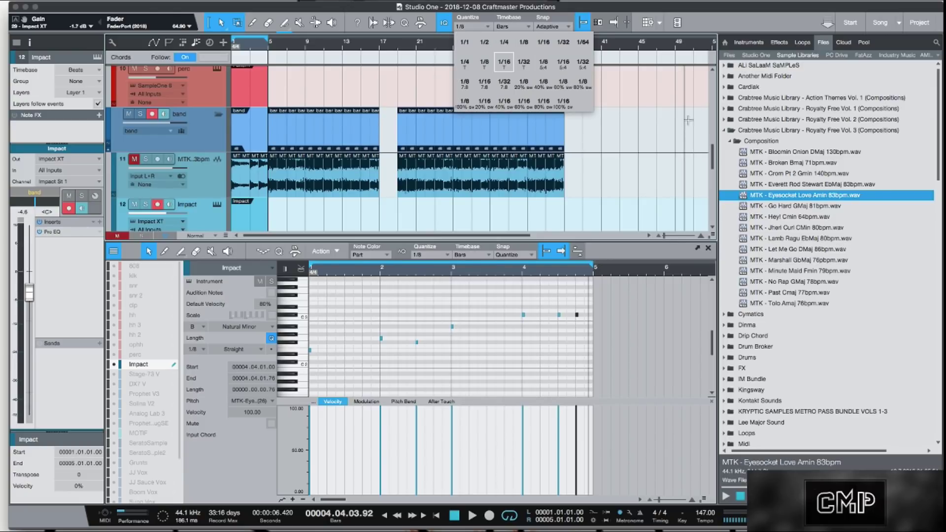
key(super+comma)
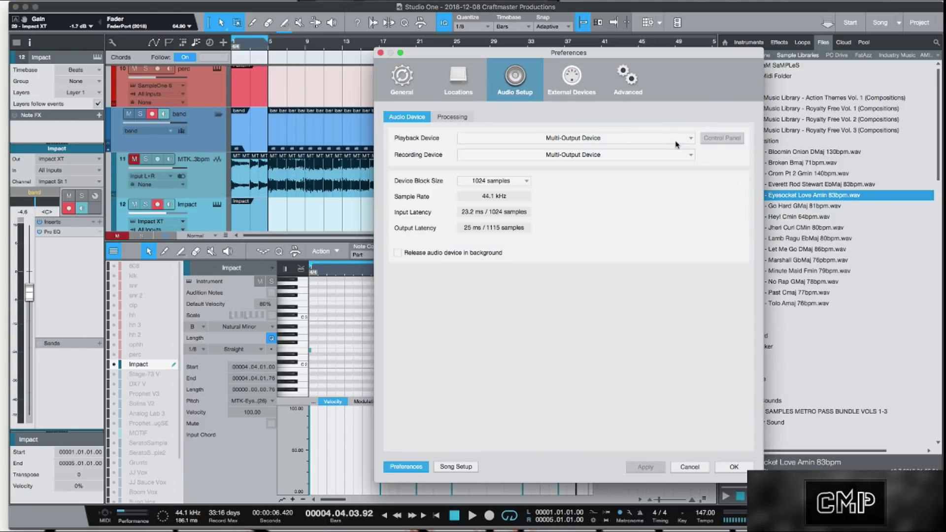
click(460, 76)
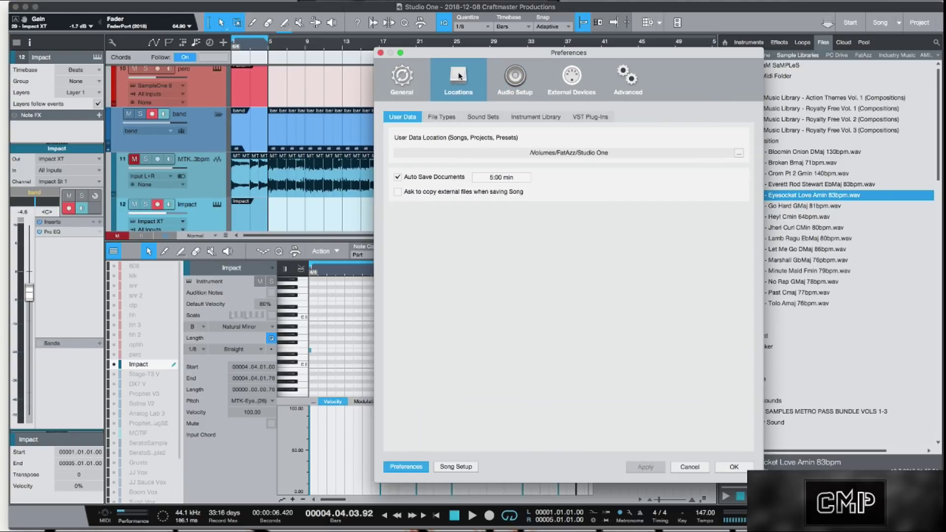
click(424, 84)
click(483, 118)
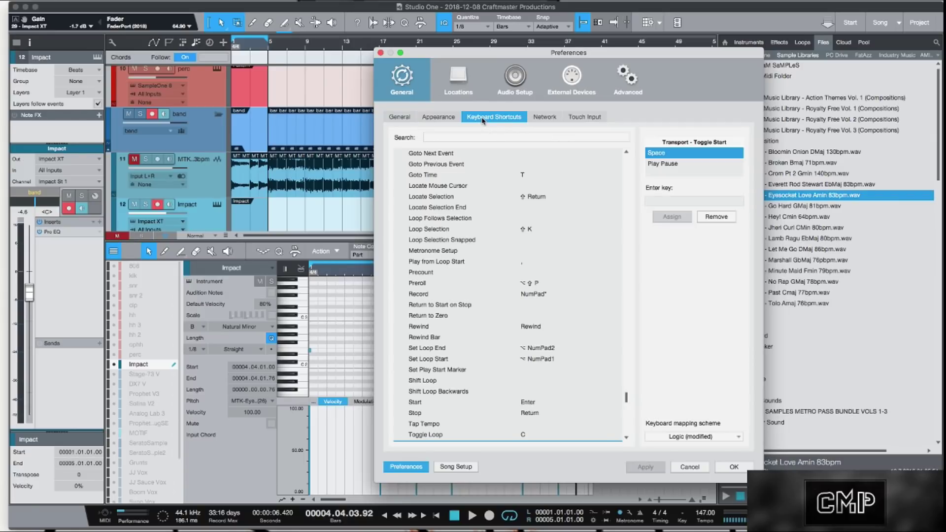
text(spli)
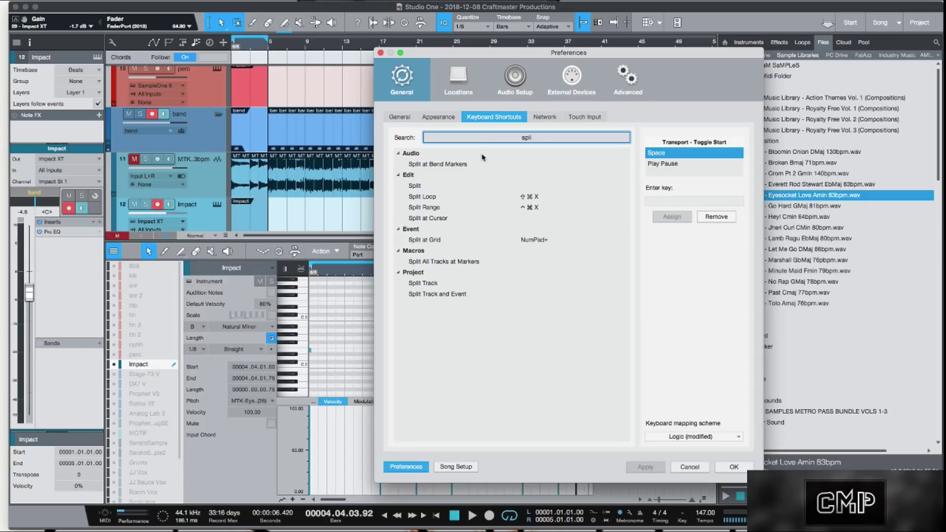
click(436, 240)
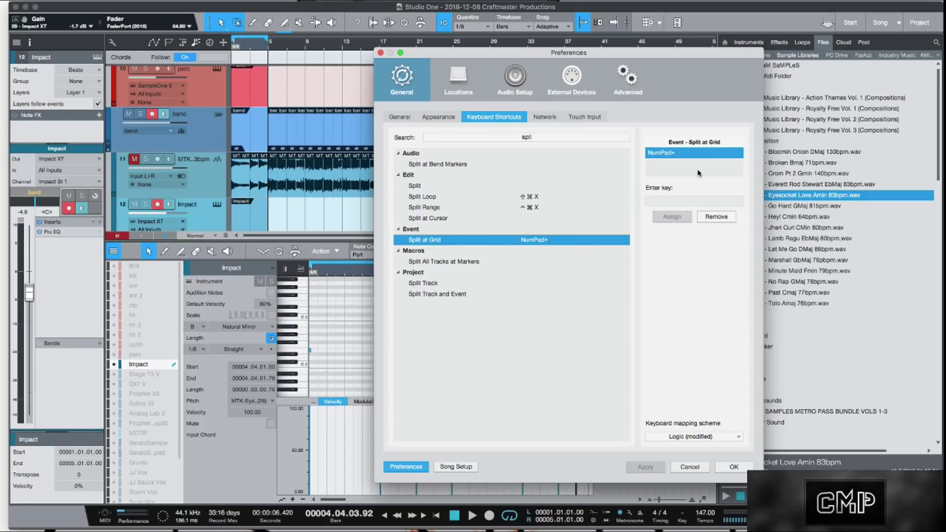
click(720, 468)
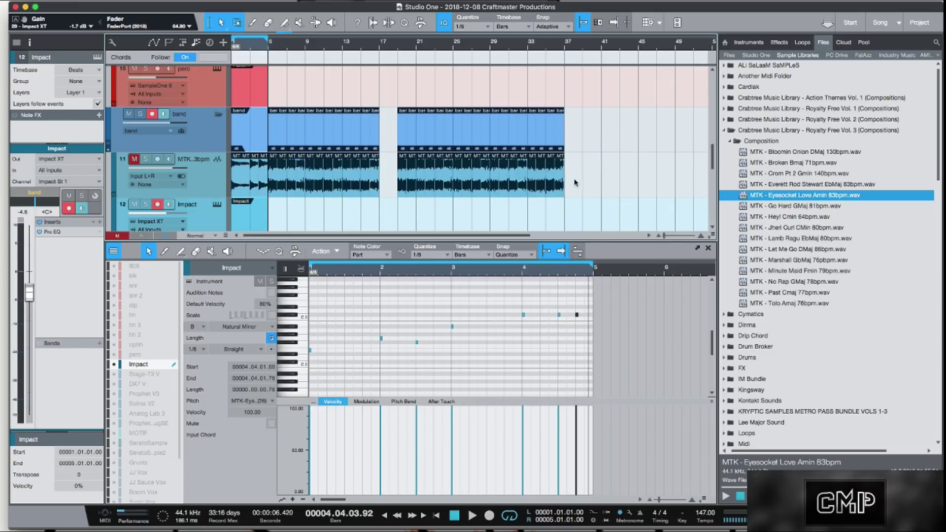
Step: Review the event and audio operations offered for the selected loop slices on the MTK audio track and clear the selection
right_click(387, 334)
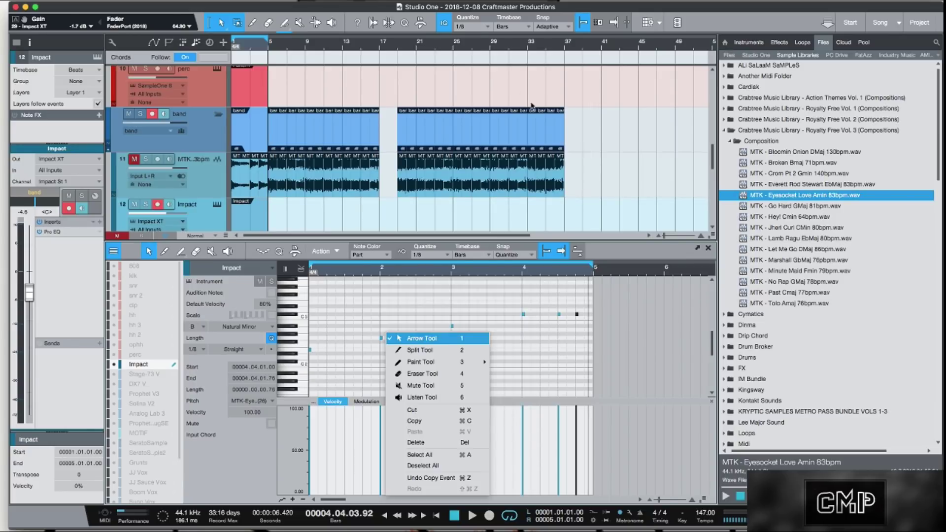
click(483, 29)
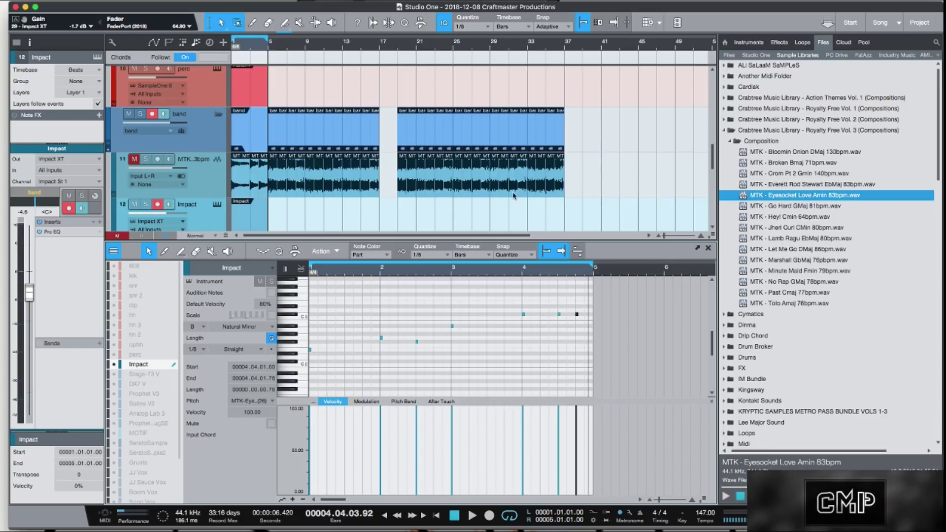
click(283, 175)
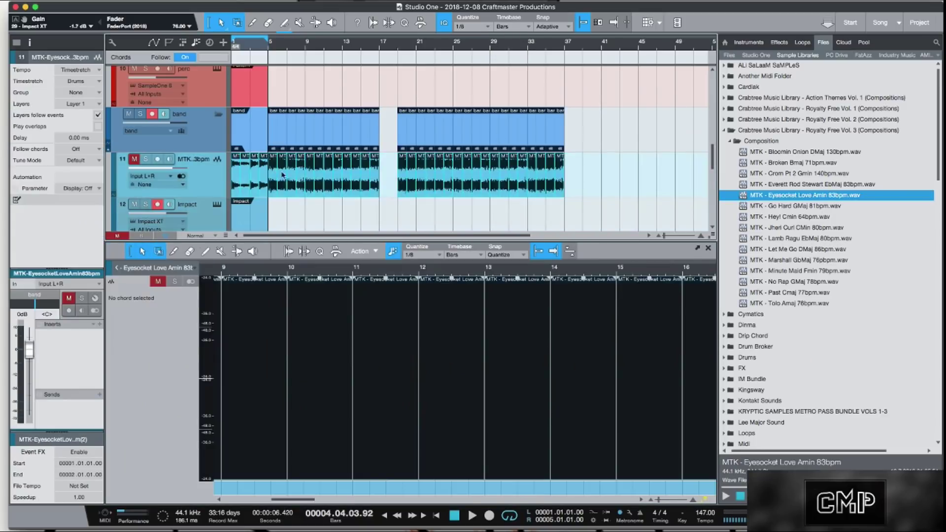
right_click(365, 178)
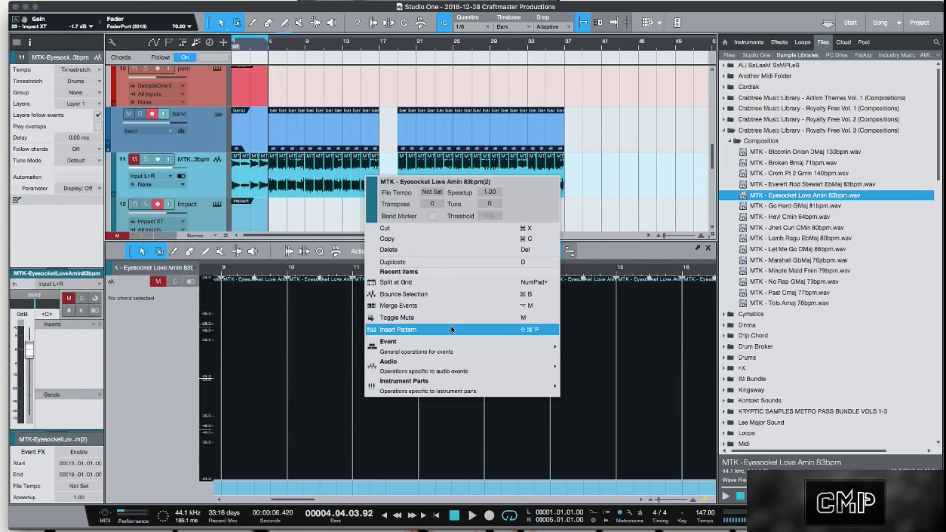
mouse_move(453, 353)
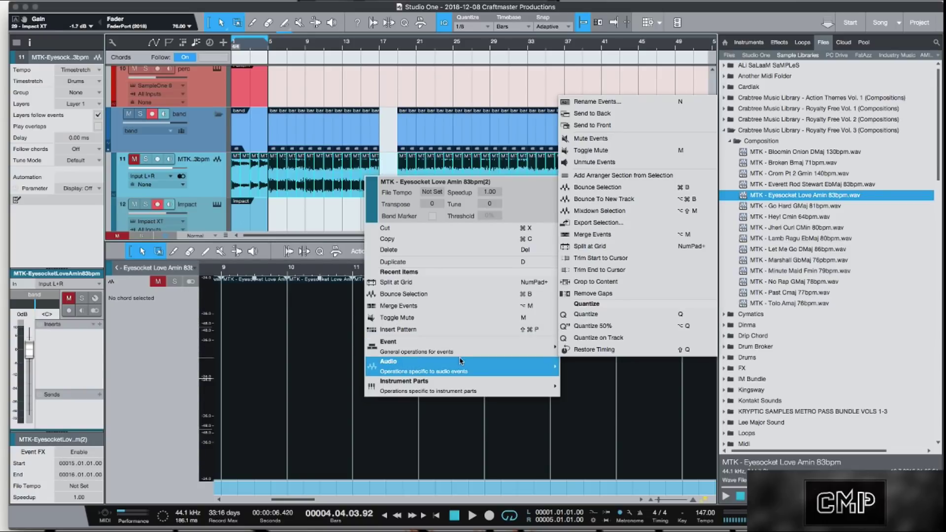
mouse_move(472, 385)
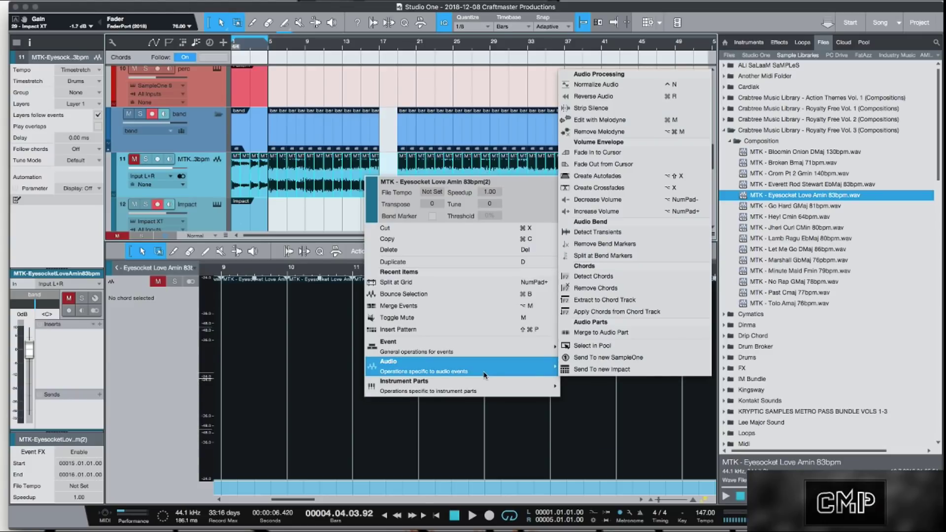
mouse_move(509, 349)
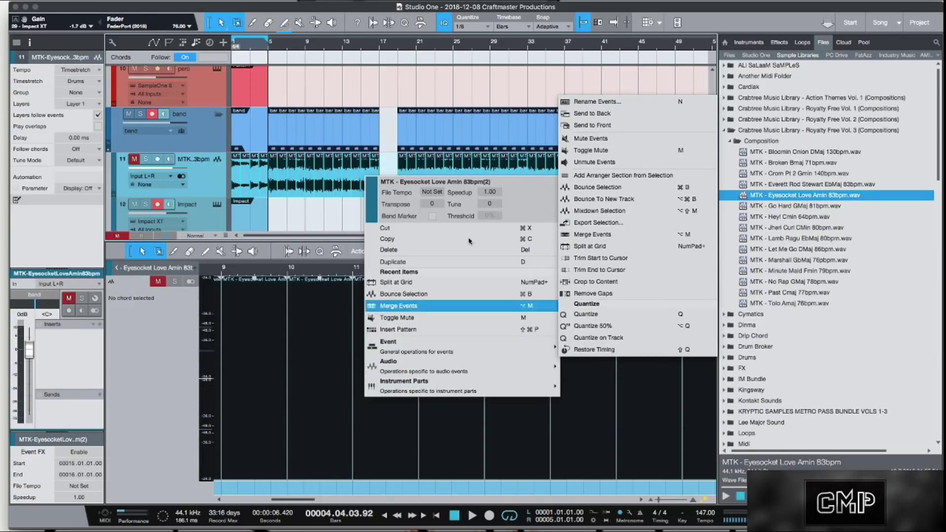
click(498, 79)
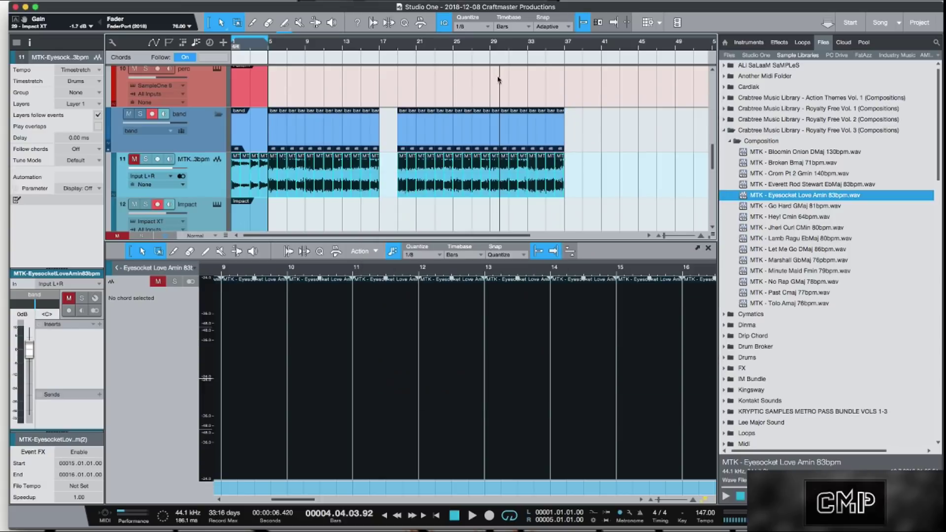
click(592, 184)
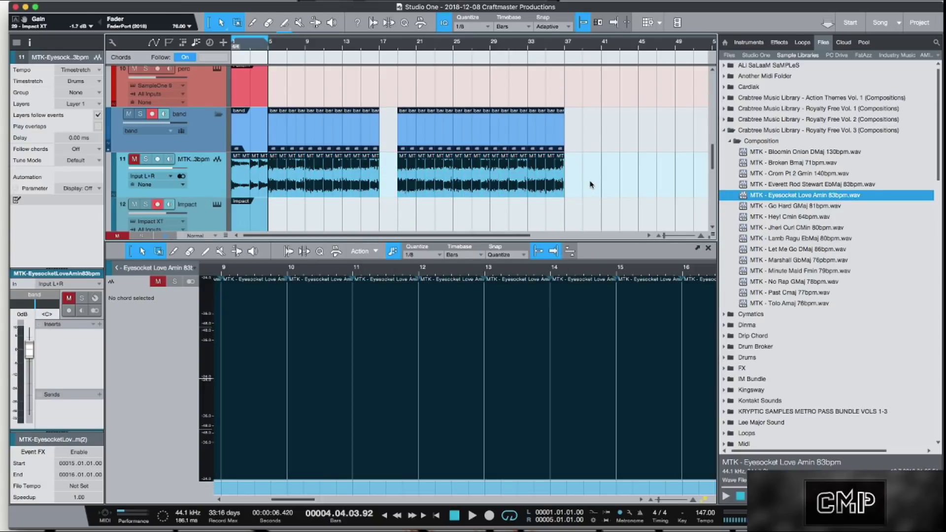